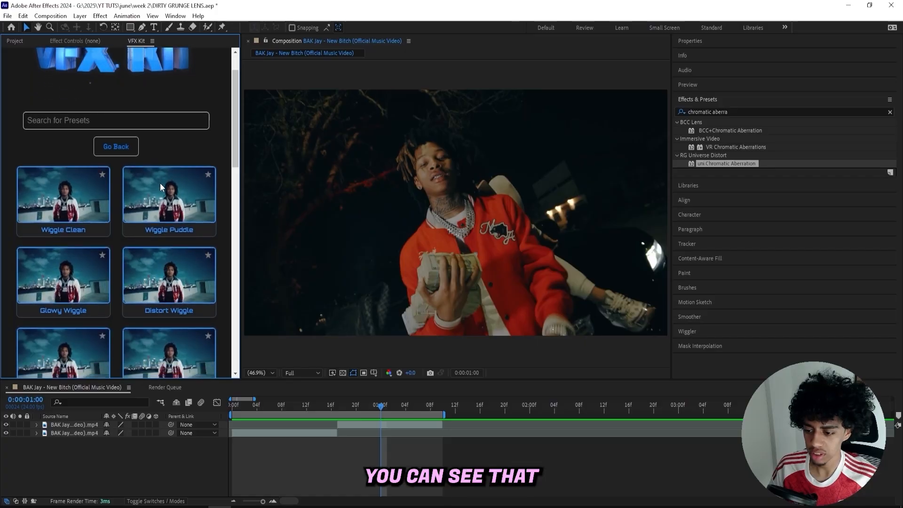
scroll(161, 187, down, 5)
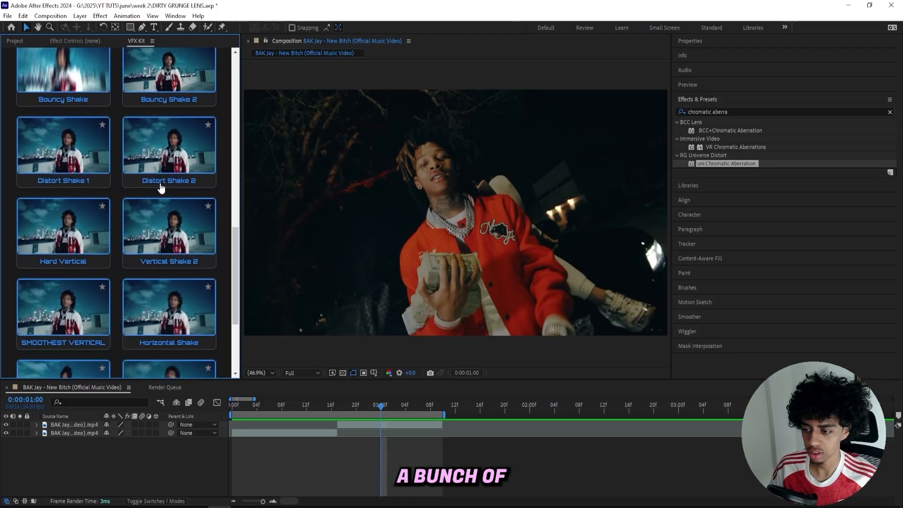
Browse the shake presets in the VFX Kit library and watch their thumbnail previews
scroll(119, 228, up, 20)
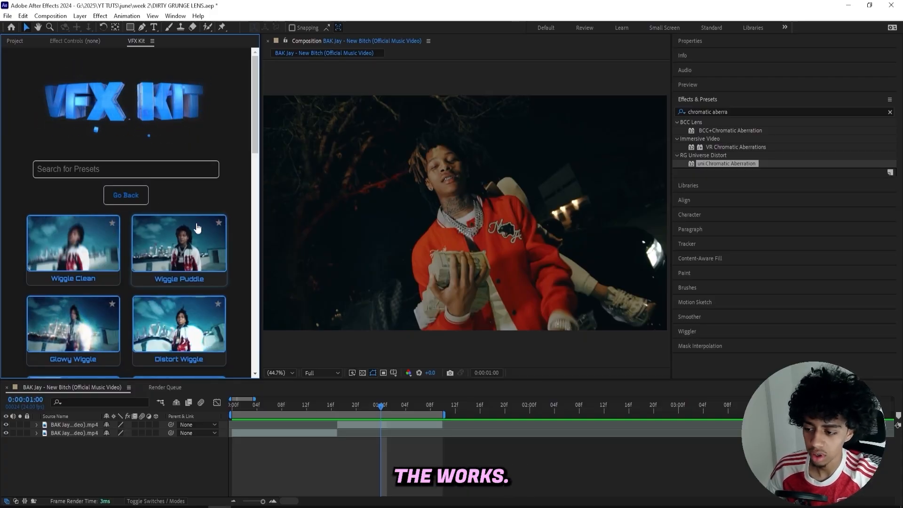
scroll(190, 219, down, 10)
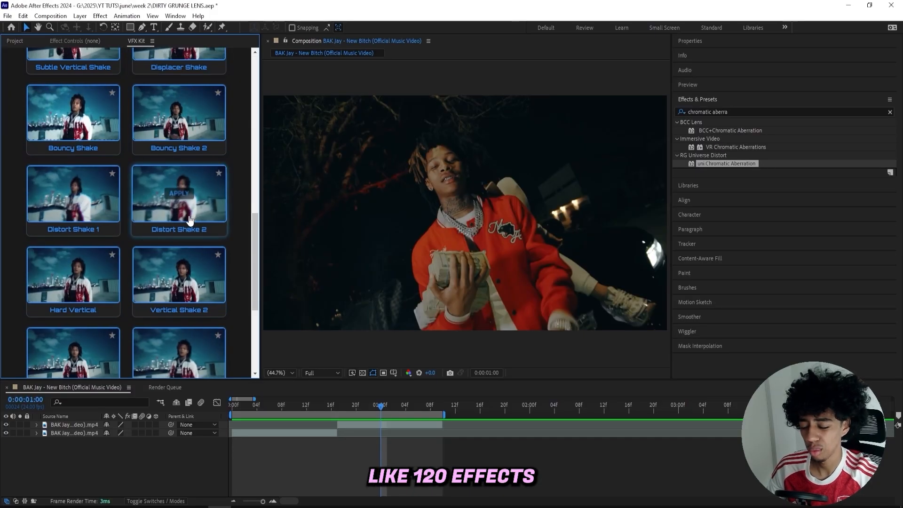
mouse_move(190, 219)
scroll(190, 219, up, 10)
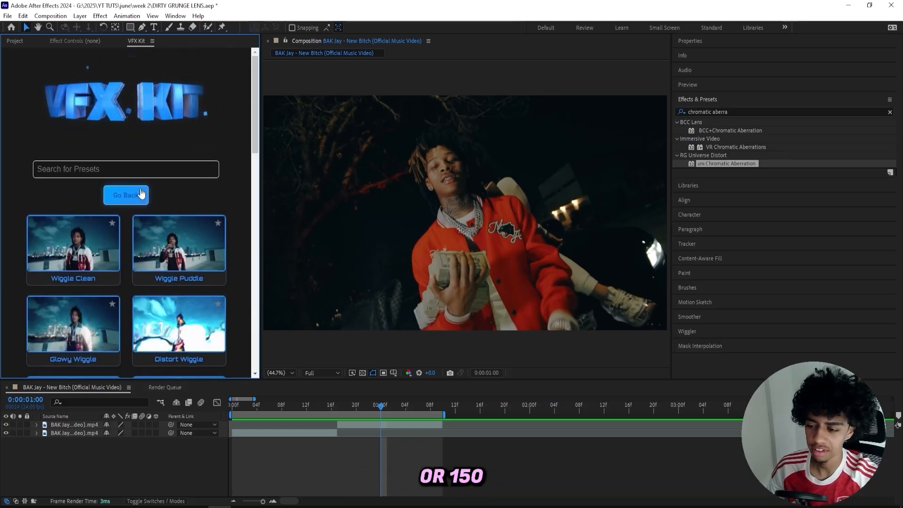
Open the VFX Kit's Transitions category and look for the Quick Bounce presets
click(141, 193)
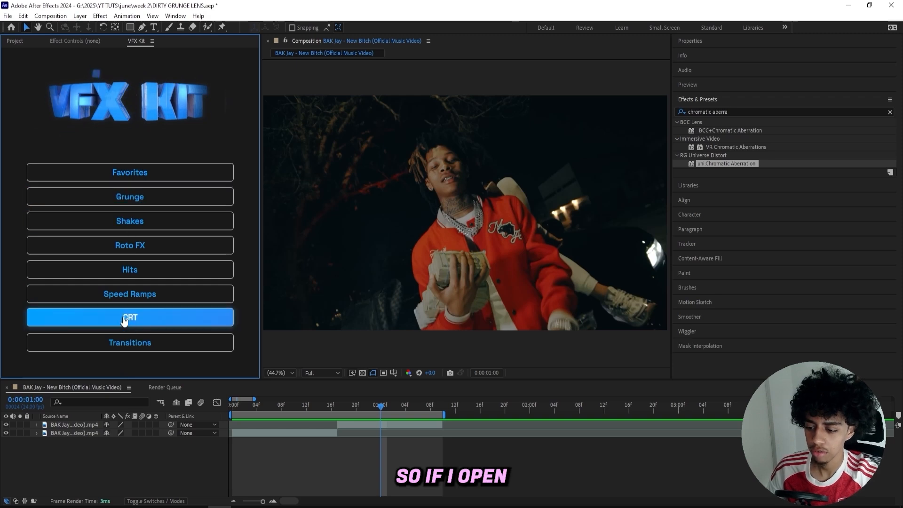
click(129, 344)
scroll(106, 223, down, 8)
scroll(106, 222, down, 3)
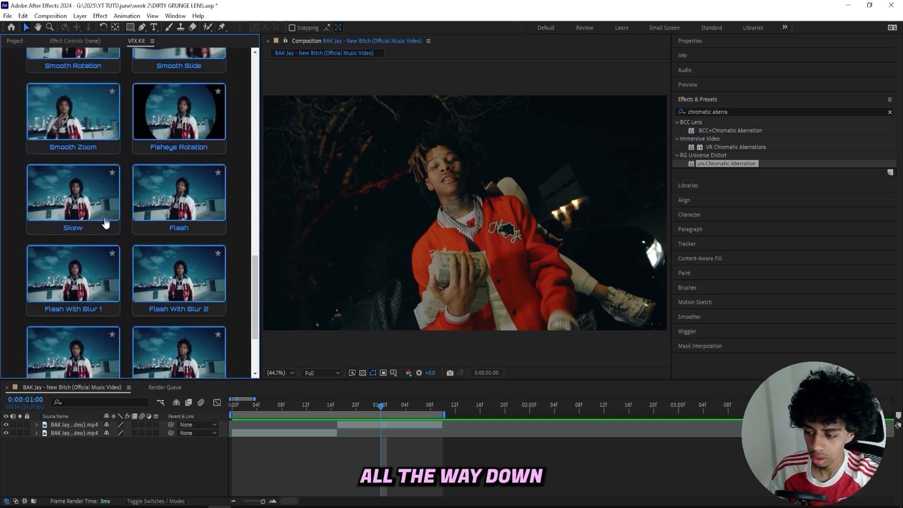
mouse_move(97, 264)
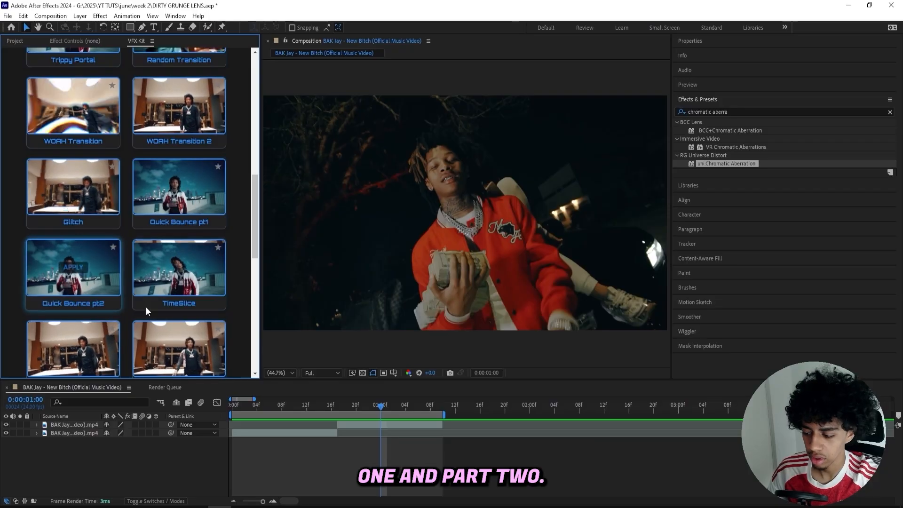
Create an adjustment layer at the start of the composition and apply the Quick Bounce pt1 preset to it
key(Home)
right_click(288, 459)
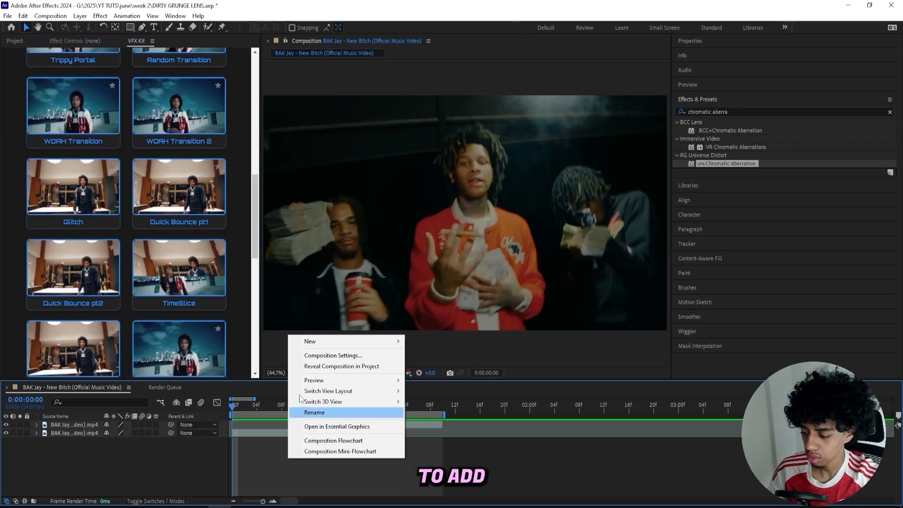
click(273, 448)
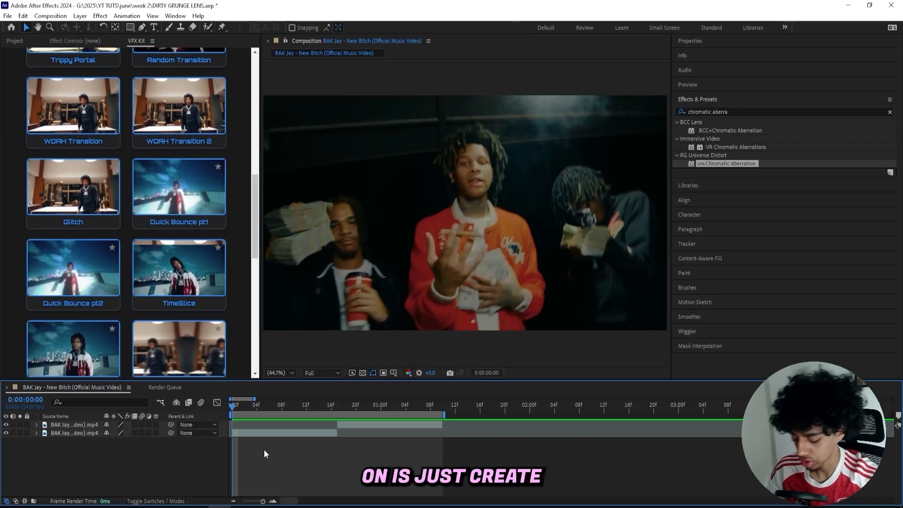
key(ctrl+alt+y)
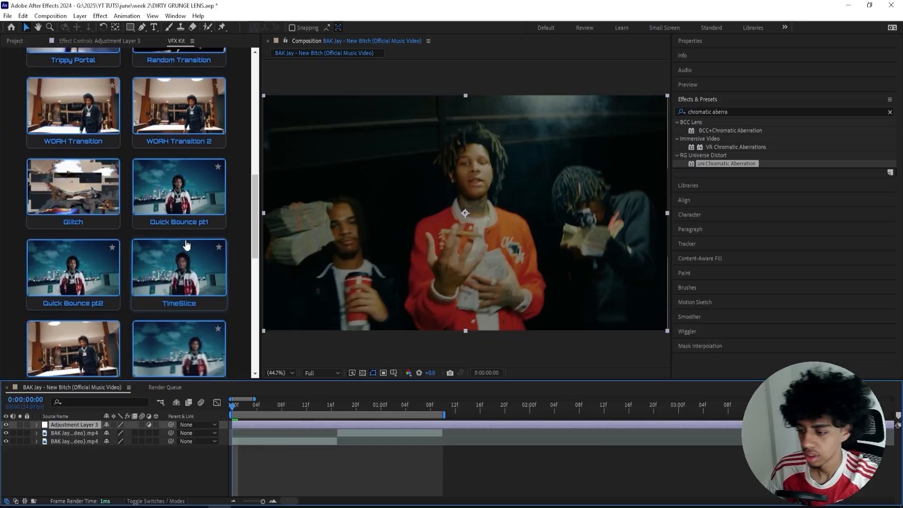
click(181, 187)
click(302, 468)
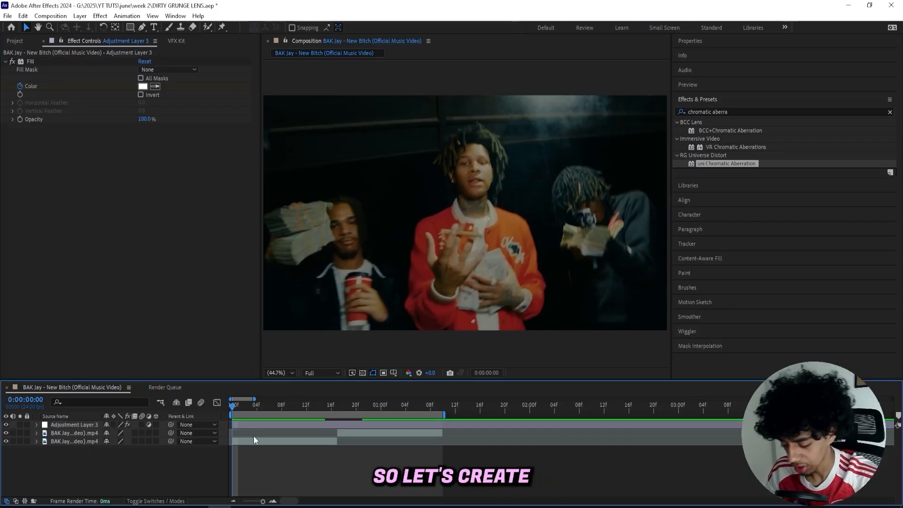
Create a second adjustment layer and apply the Quick Bounce pt2 preset to it
key(ctrl+alt+y)
click(177, 42)
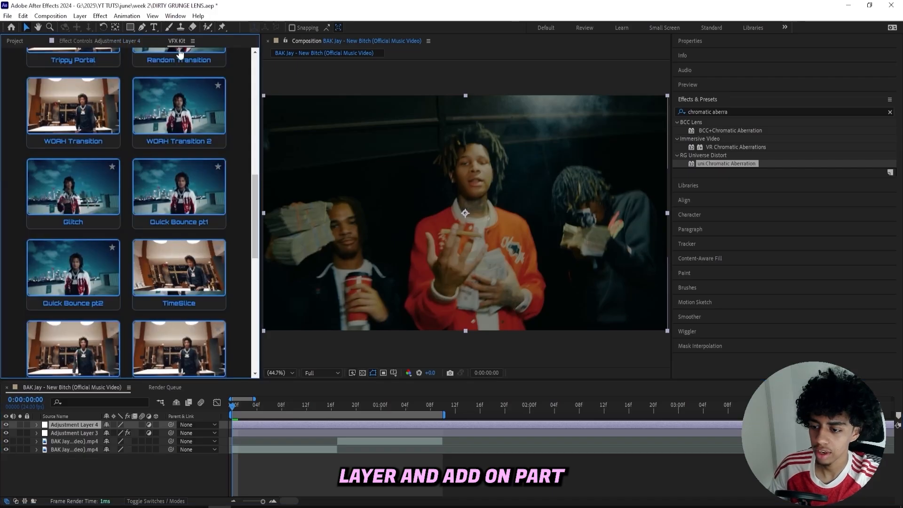
click(88, 276)
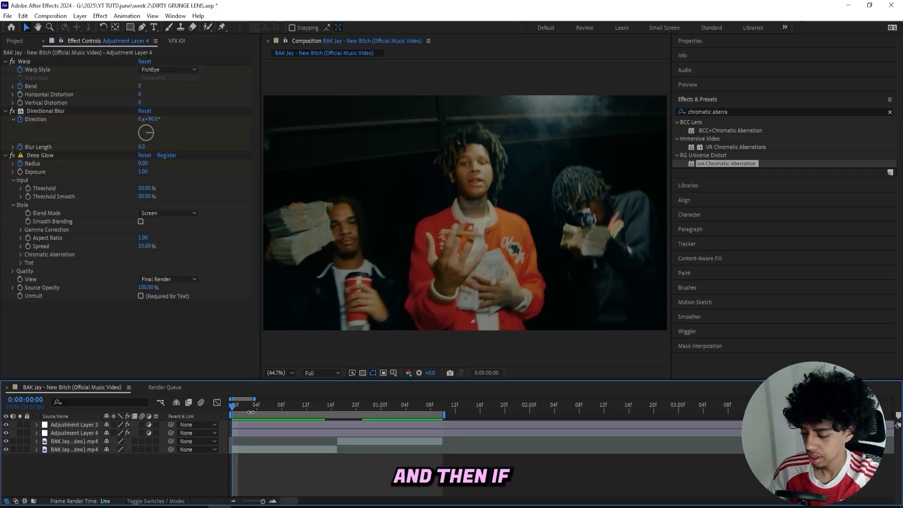
Play back the composition to check the Quick Bounce transition across the cut between the two clips
key(space)
click(277, 406)
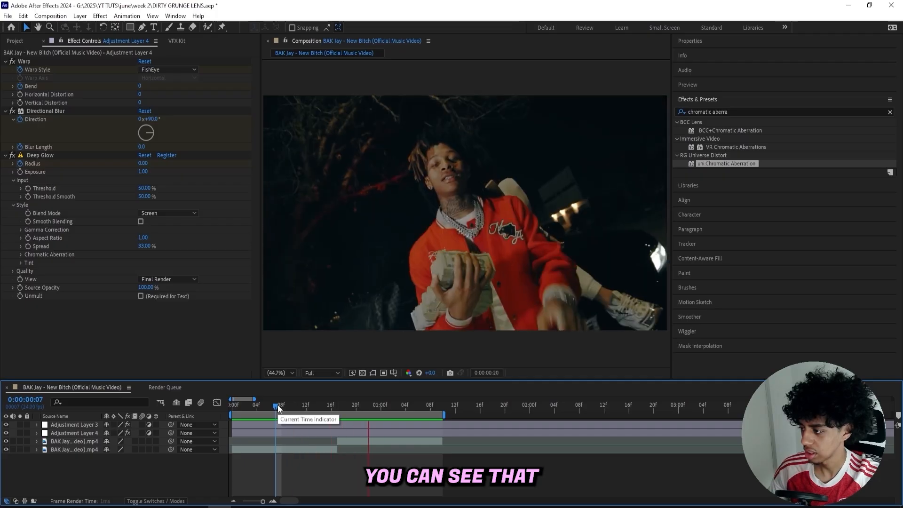
click(281, 404)
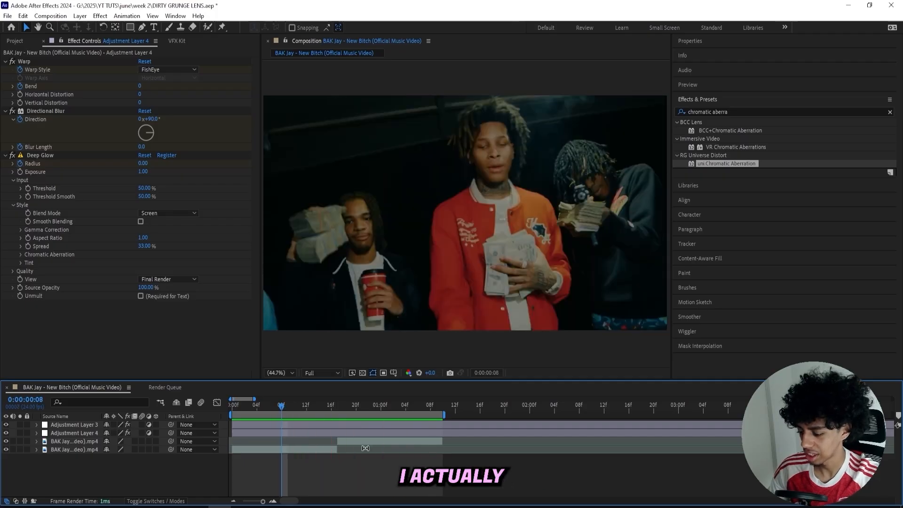
Reveal the keyframes of both adjustment layers and move the two layers one frame earlier to fit the cut
click(331, 435)
click(331, 432)
shift+click(331, 424)
key(u)
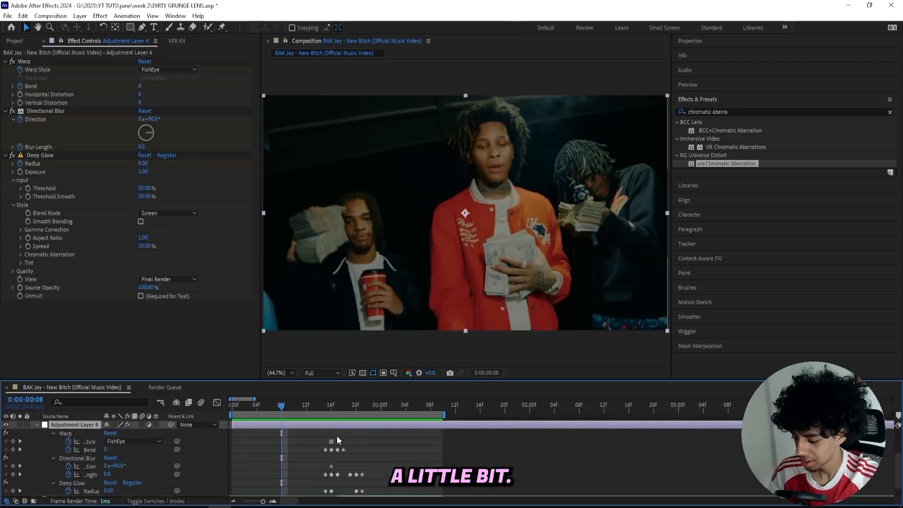
click(337, 442)
drag(317, 406, 343, 406)
scroll(334, 445, down, 3)
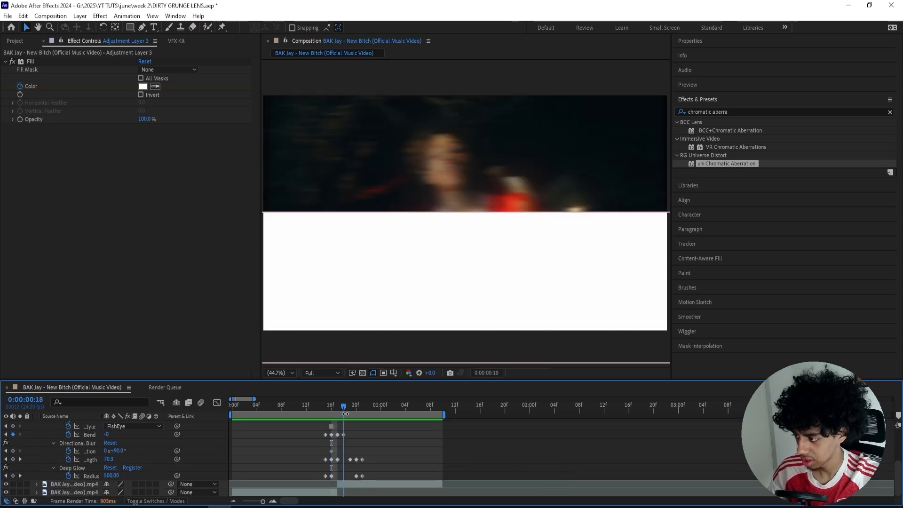
scroll(349, 457, up, 4)
shift+click(353, 474)
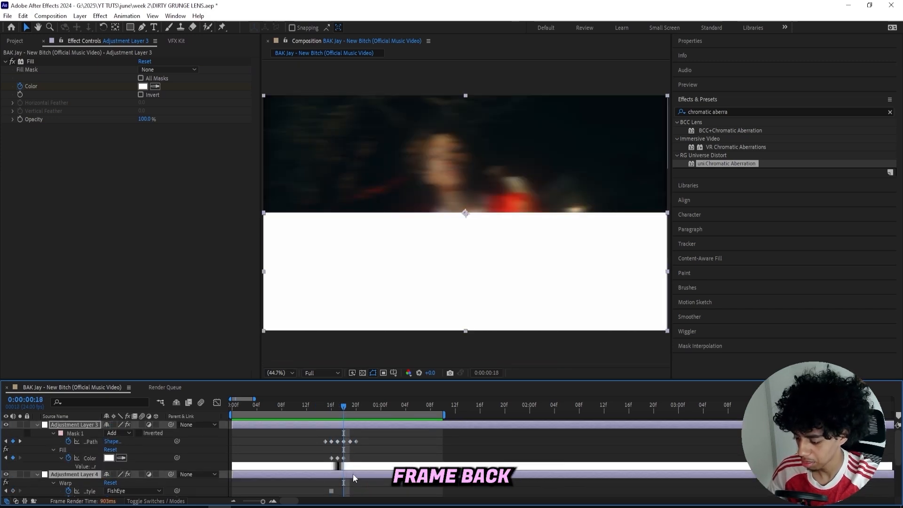
drag(353, 474, 351, 474)
drag(344, 407, 207, 411)
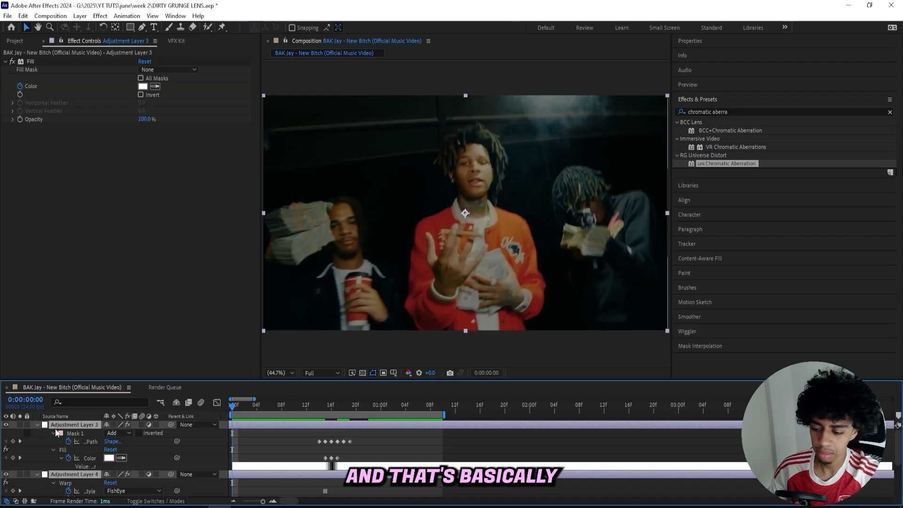
Collapse the layer properties, preview the retimed transition from the start, and delete both adjustment layers
click(37, 425)
click(286, 459)
key(space)
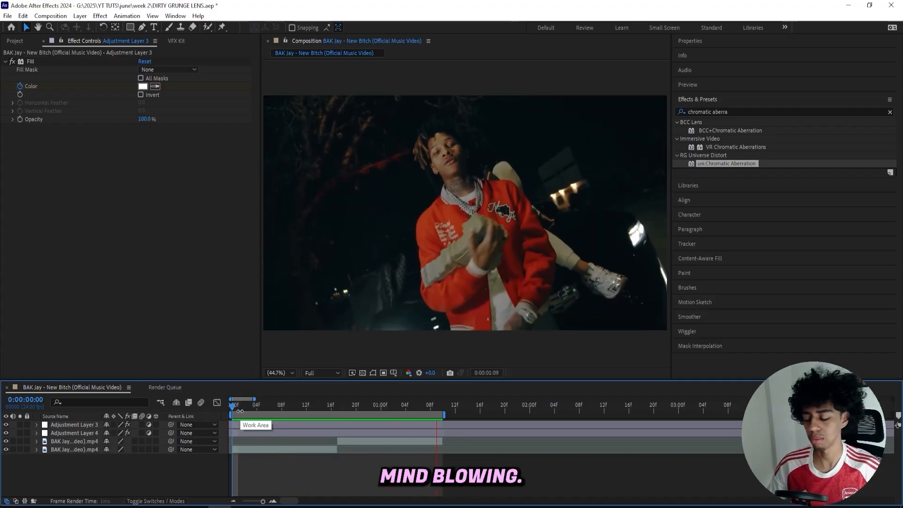
key(space)
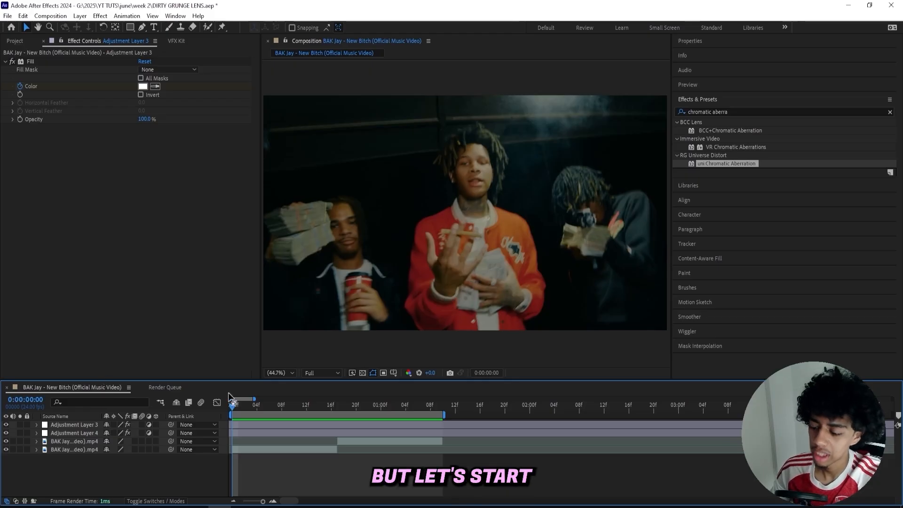
key(Delete)
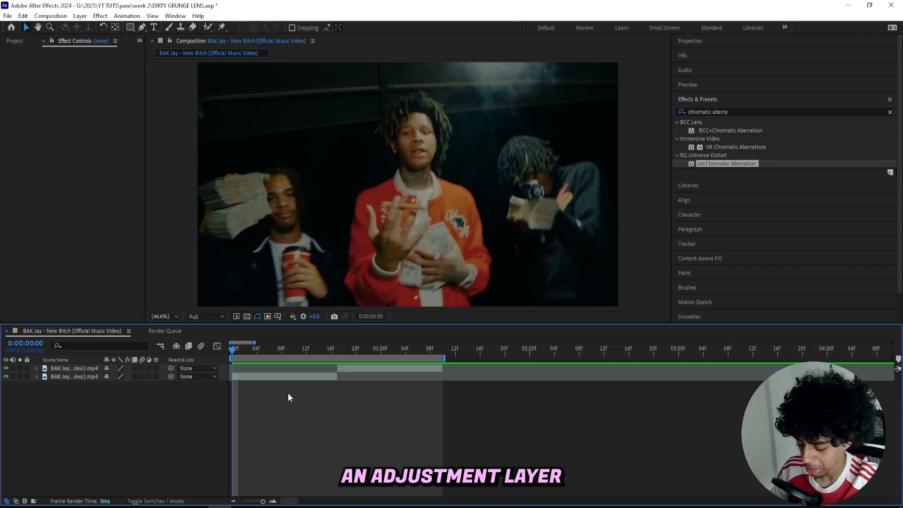
Create a new adjustment layer above the clips and apply the Fill effect to it
key(ctrl+alt+y)
double_click(736, 111)
text(fill)
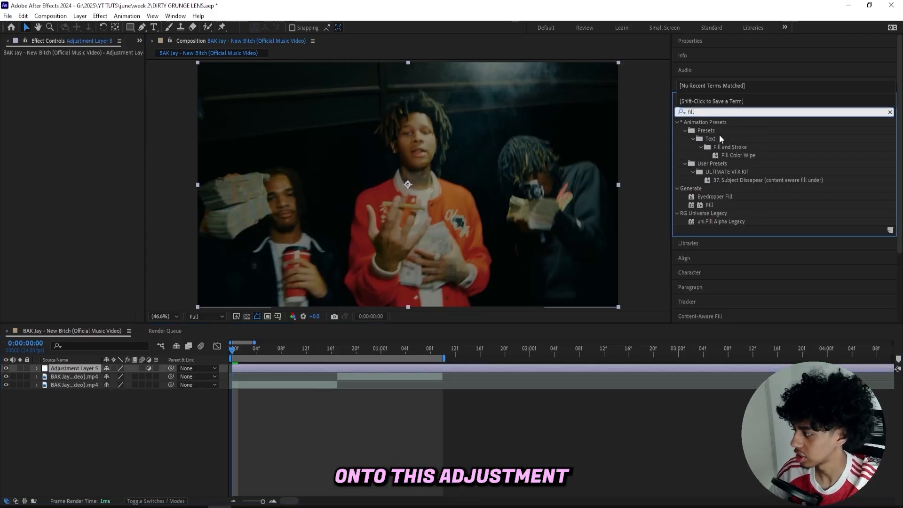
double_click(710, 205)
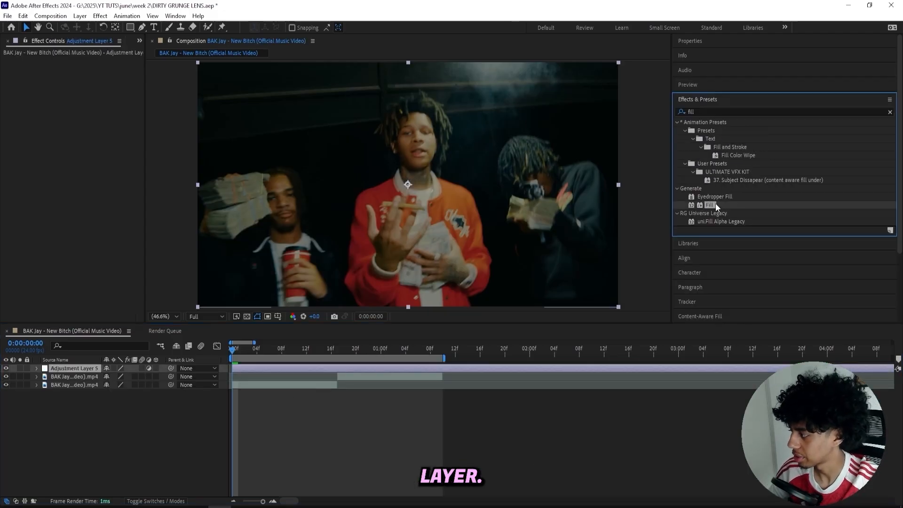
Set the Fill colour to white (FFFFFF) and draw a rectangular mask covering the upper half of the frame
click(85, 86)
text(FFFFFF)
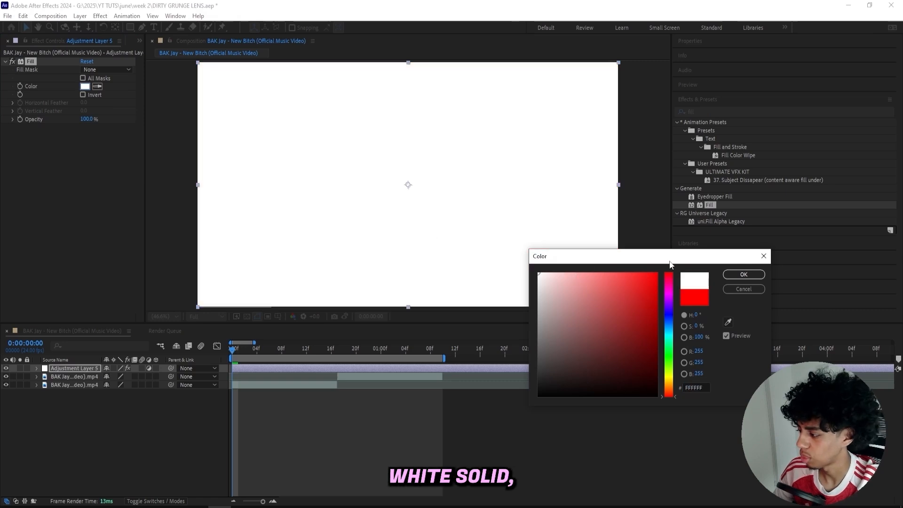
click(744, 274)
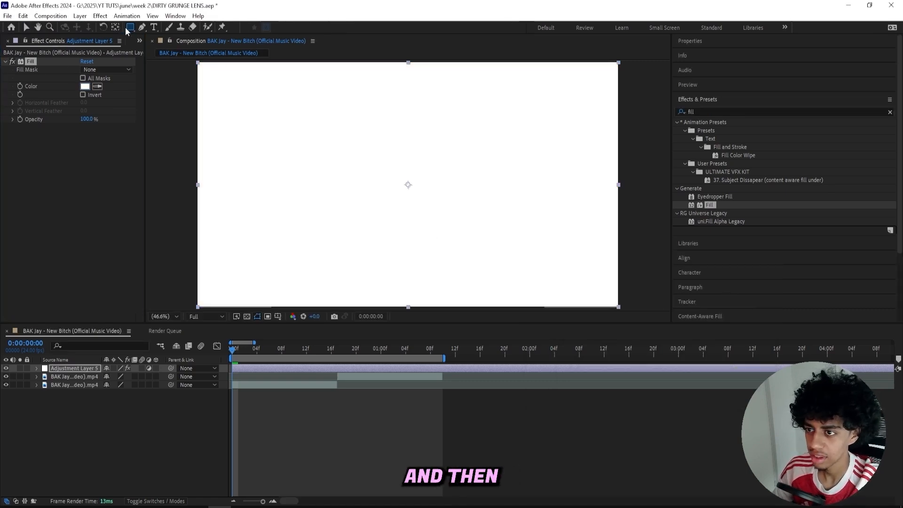
drag(195, 187, 286, 176)
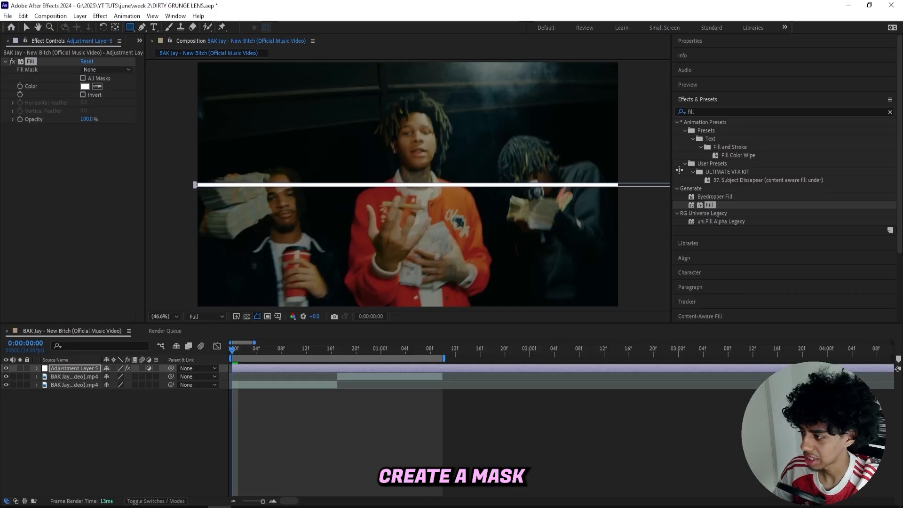
drag(679, 169, 649, 61)
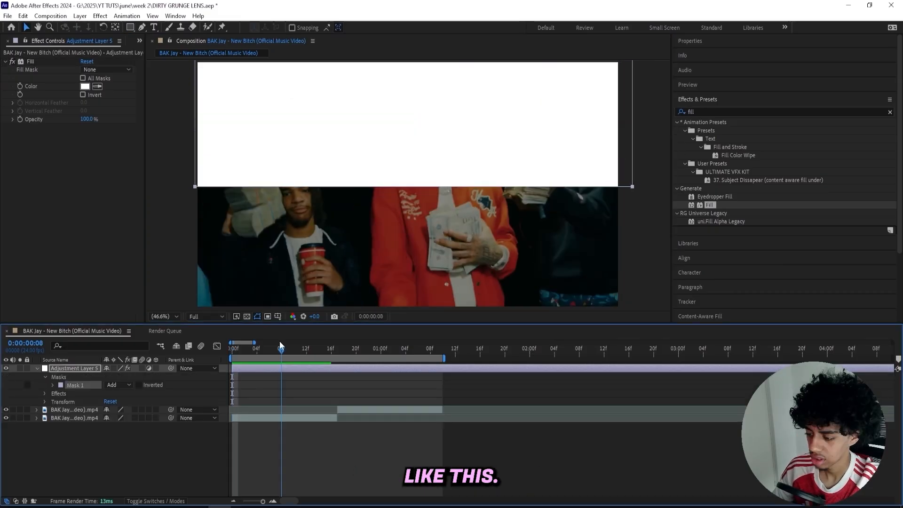
Set keyframes for the Fill colour and the mask path at frame 14, three frames before the cut, and reveal them
drag(281, 347, 303, 349)
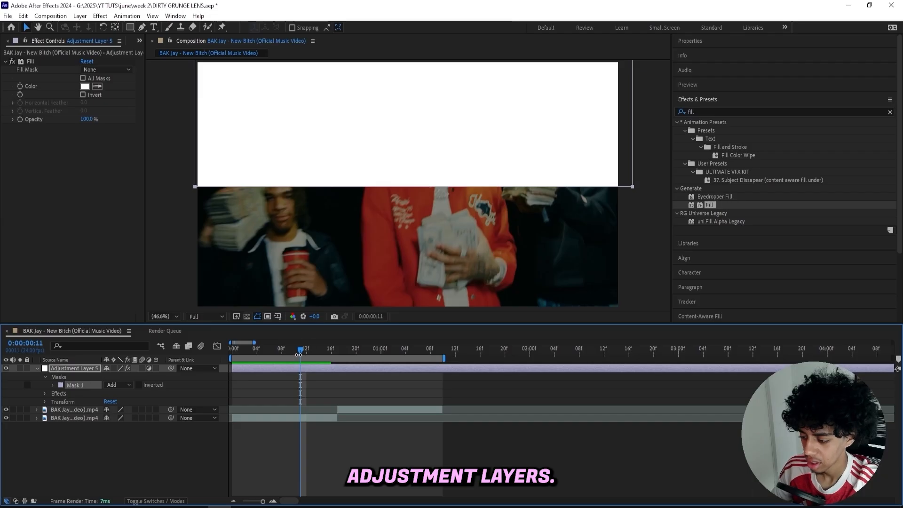
drag(298, 354, 319, 351)
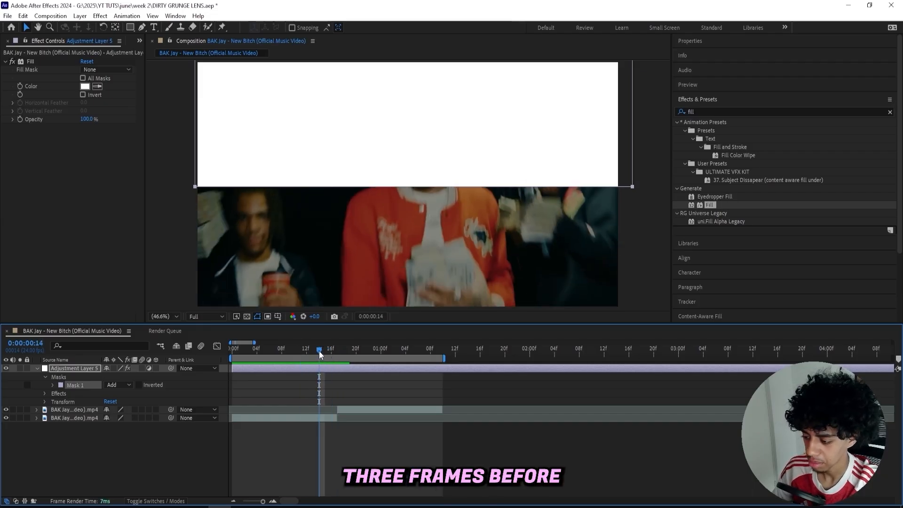
click(20, 86)
key(m)
key(m)
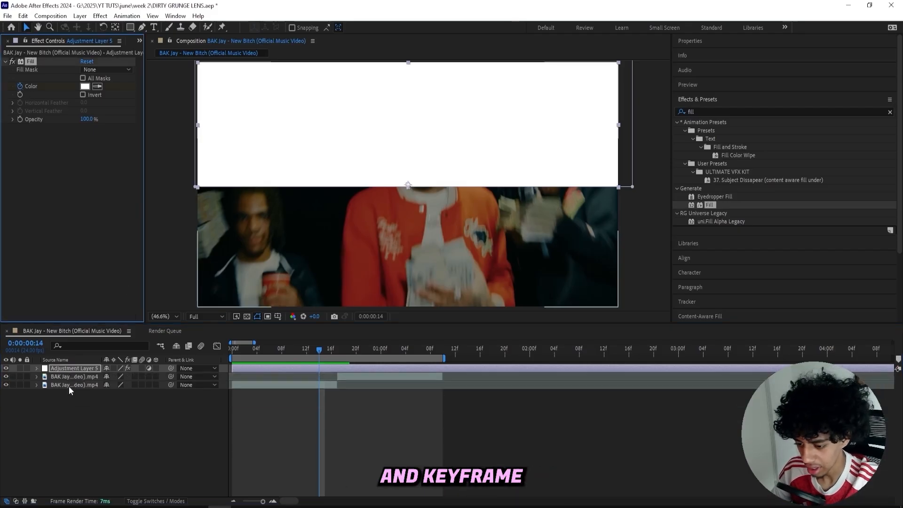
click(69, 385)
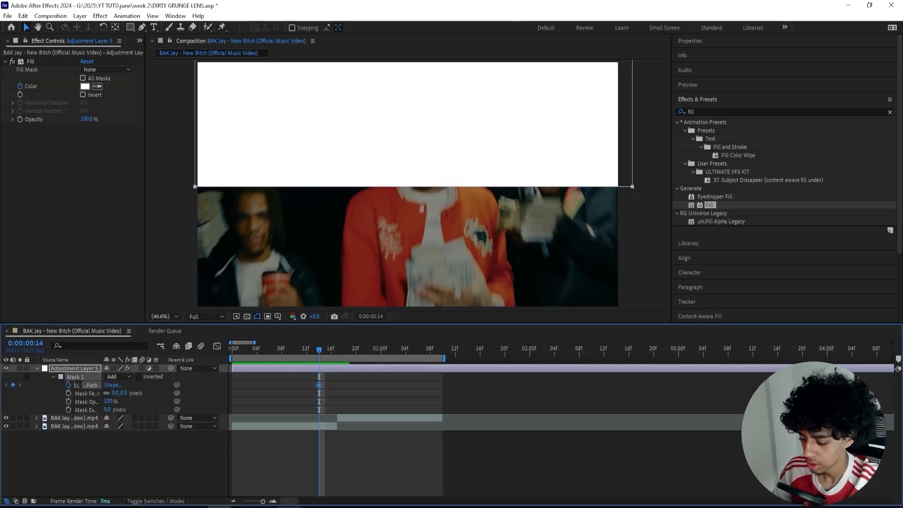
key(u)
key(u)
At frame 15, move the adjustment layer's mask down so it covers the lower half of the frame
click(273, 501)
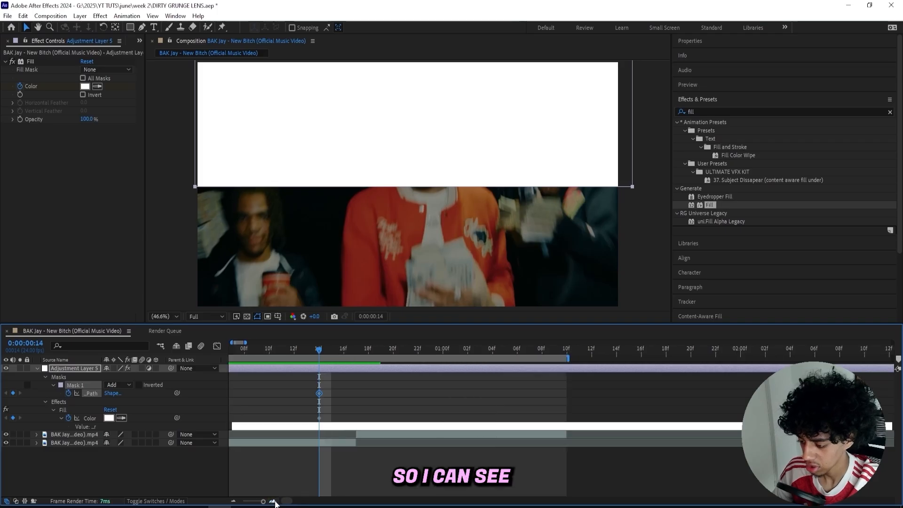
click(273, 501)
drag(320, 349, 338, 349)
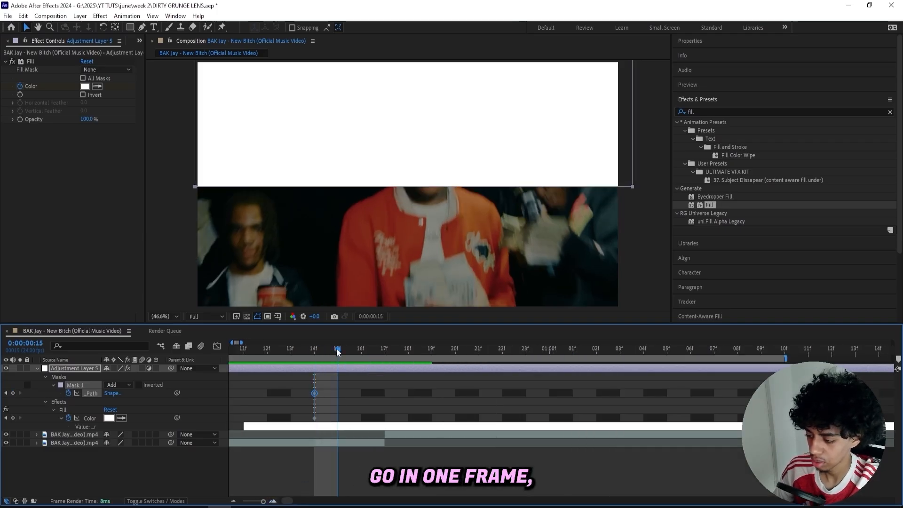
click(296, 376)
click(234, 242)
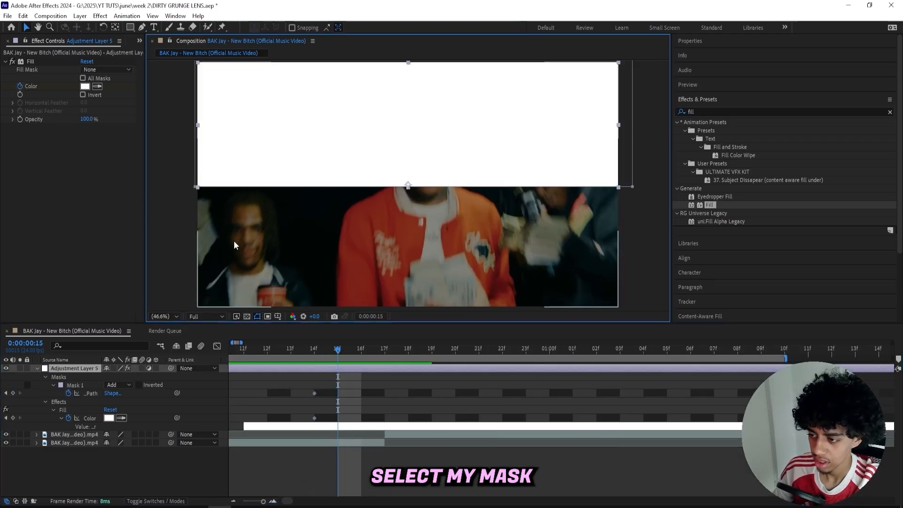
click(76, 386)
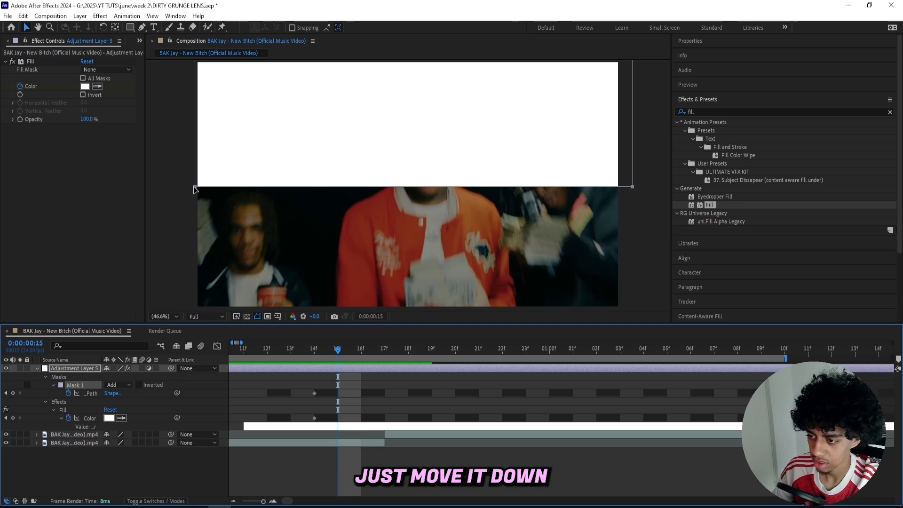
drag(194, 189, 201, 311)
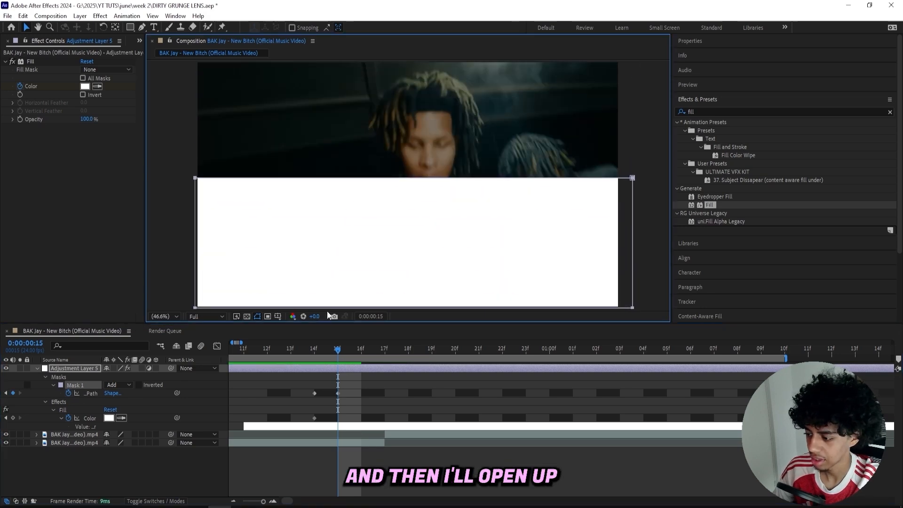
Show the proportional grid and align the mask's edge with the frame's centre line at frames 15 and 14
click(278, 317)
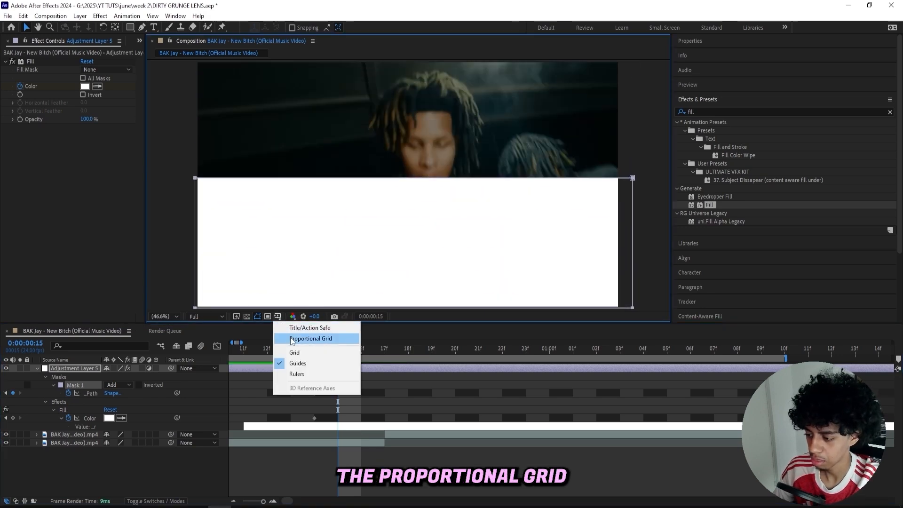
click(291, 339)
scroll(249, 235, down, 2)
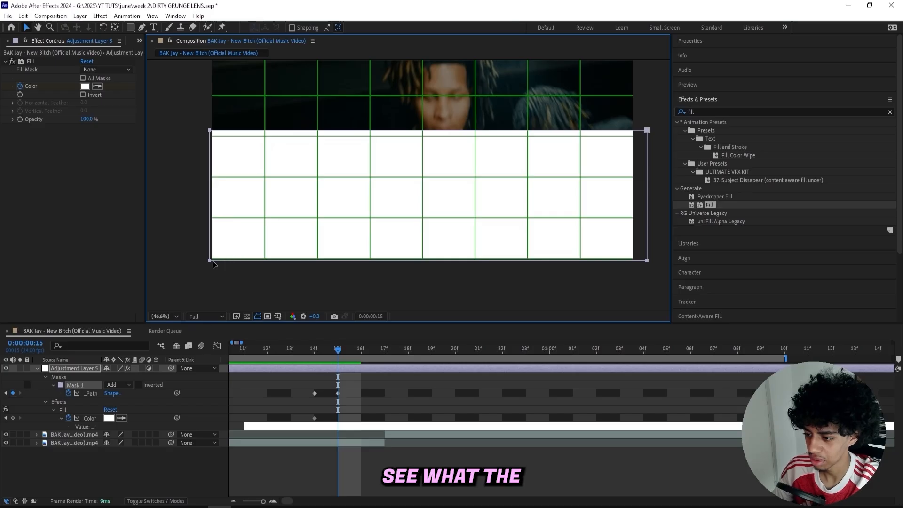
drag(212, 264, 211, 270)
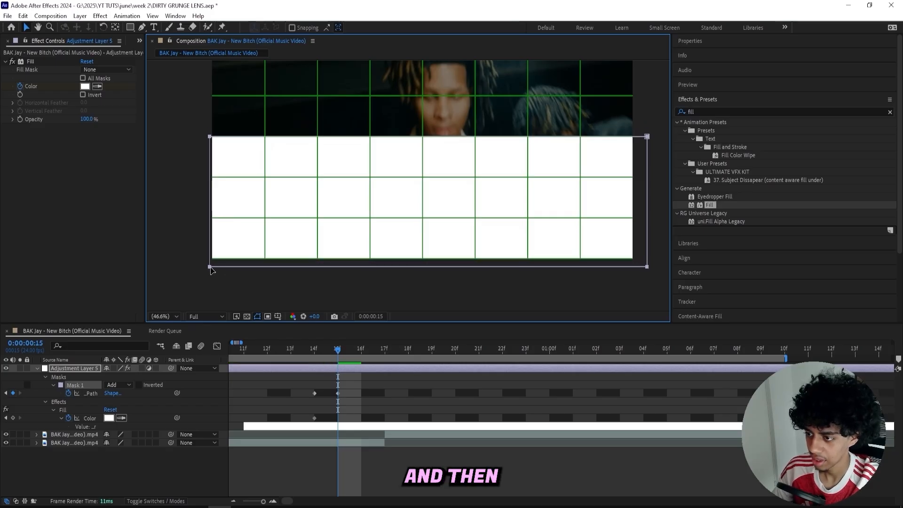
click(321, 350)
scroll(219, 249, up, 2)
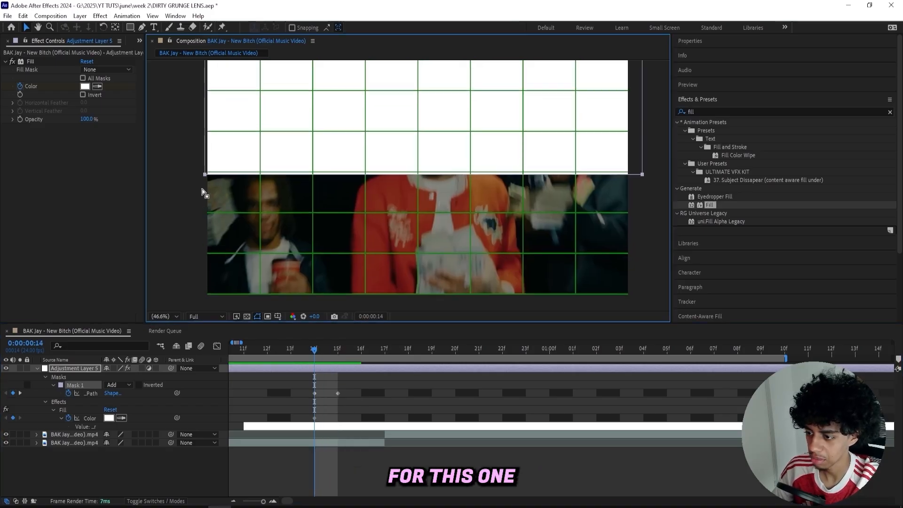
Copy the mask path keyframe from frame 14 to frame 16 so the mask covers the upper half again
drag(321, 351, 361, 354)
middle_click(326, 148)
click(314, 393)
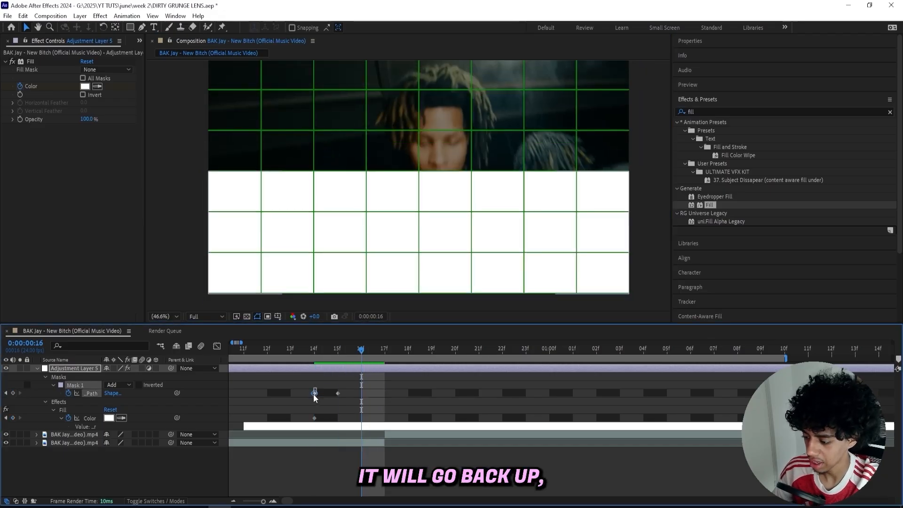
key(ctrl+c)
key(ctrl+v)
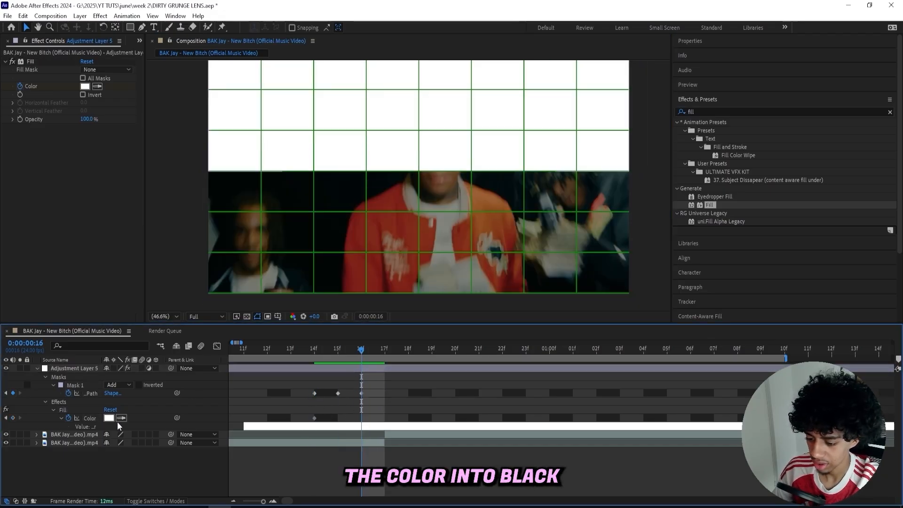
Keyframe the Fill colour to black (000000) at frame 16 and copy the white colour keyframe to frame 15
click(111, 418)
drag(602, 354, 587, 397)
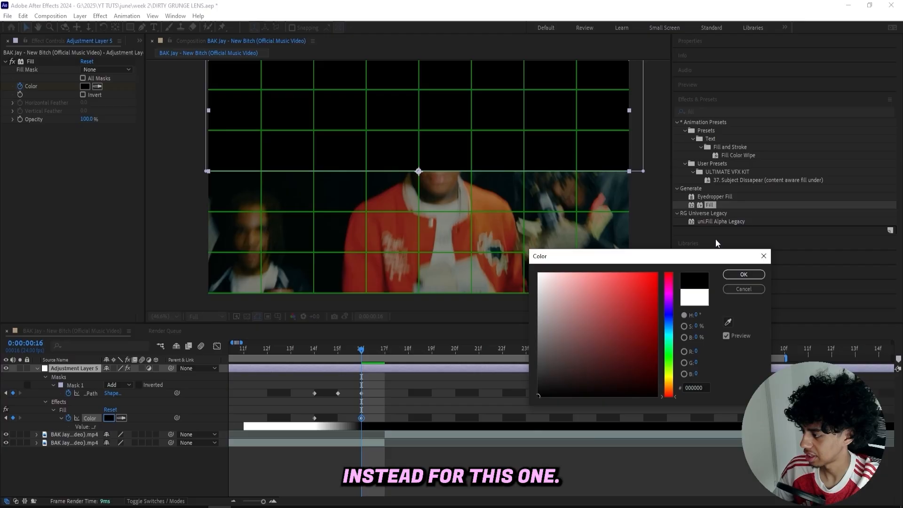
click(742, 275)
drag(363, 349, 333, 360)
drag(324, 410, 303, 423)
key(ctrl+c)
key(ctrl+v)
Keyframe a white Fill and the lower-half mask path at frame 17, and shift the adjustment layer one frame later
drag(343, 349, 386, 365)
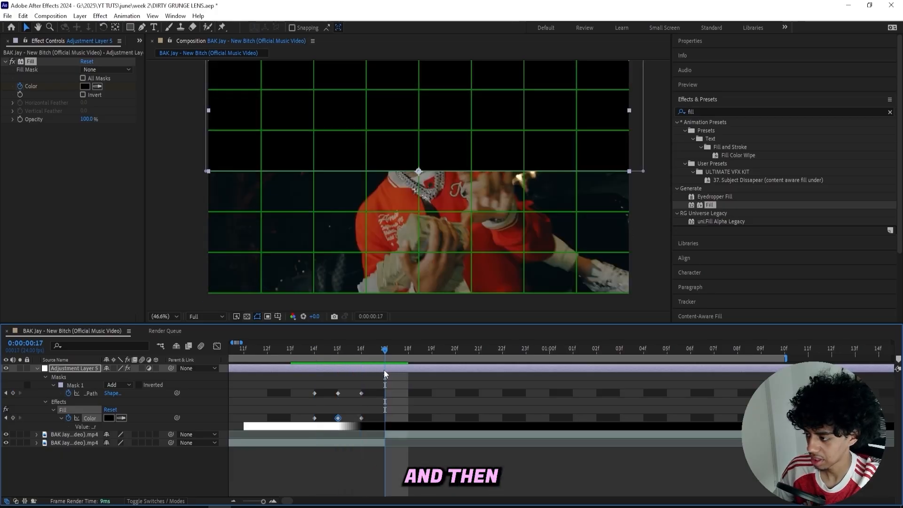
click(111, 418)
click(175, 385)
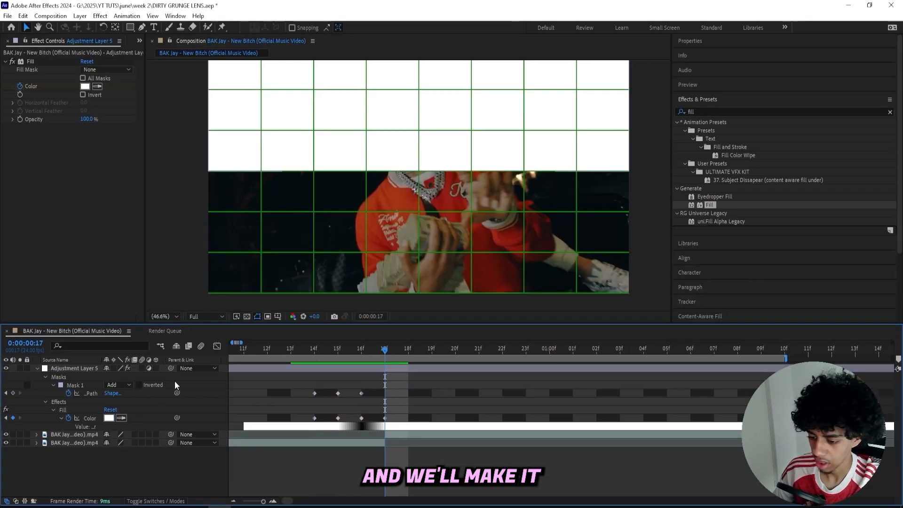
drag(343, 392, 366, 392)
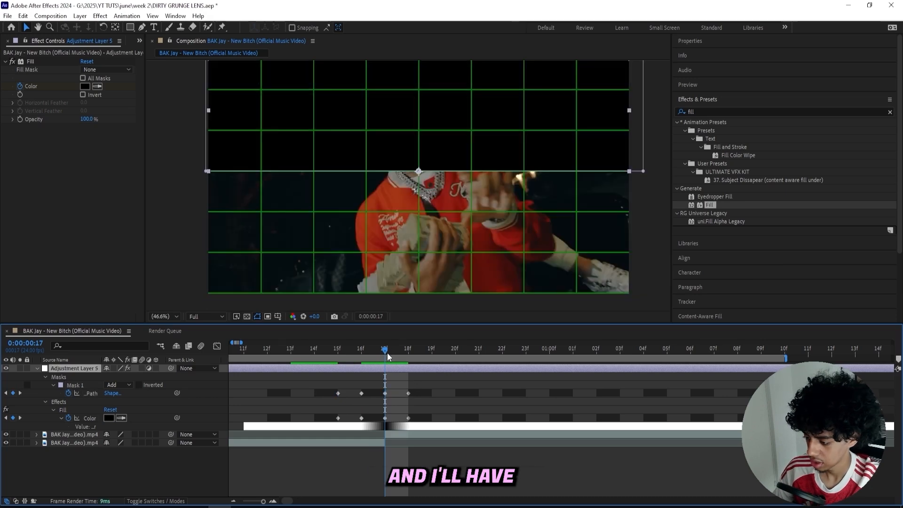
Copy the mask path and black Fill colour keyframes from frame 17 to frame 19
drag(393, 353, 430, 385)
click(387, 393)
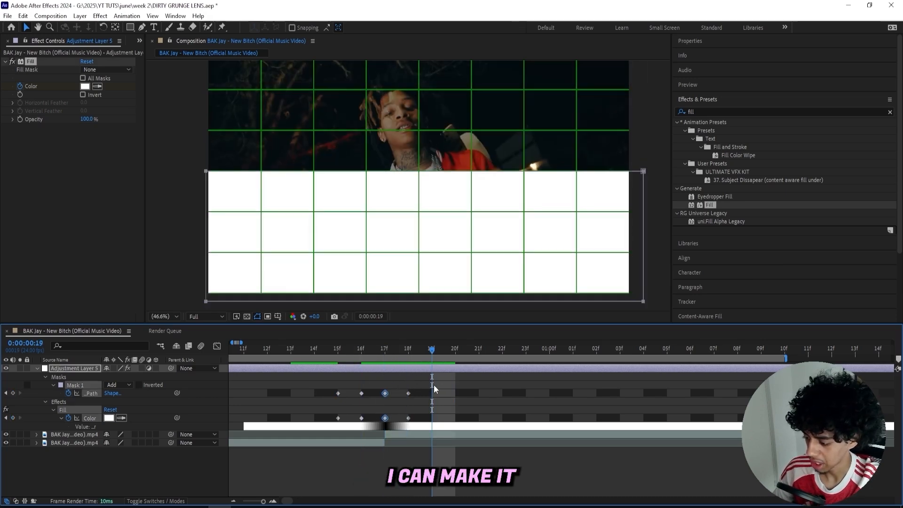
key(ctrl+c)
key(ctrl+v)
key(ctrl+shift+a)
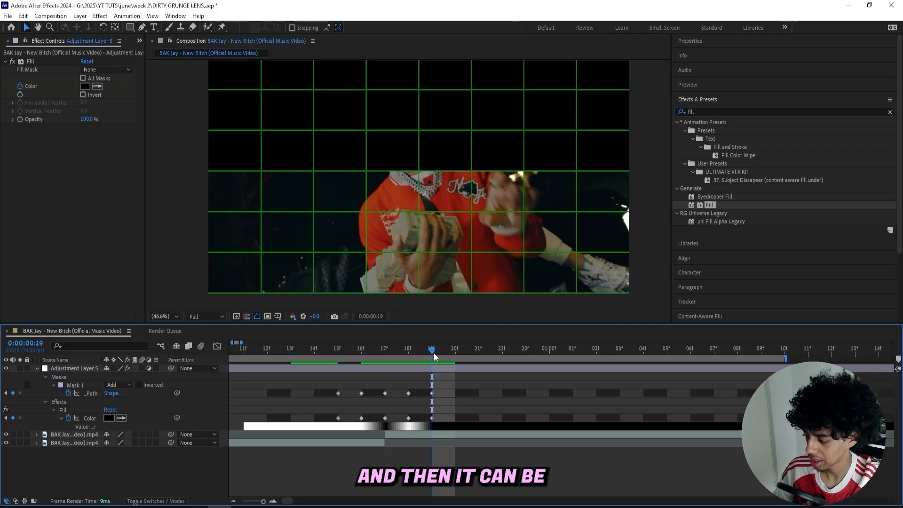
At frame 20, move the mask up completely out of the frame
drag(434, 352, 455, 353)
scroll(340, 140, down, 2)
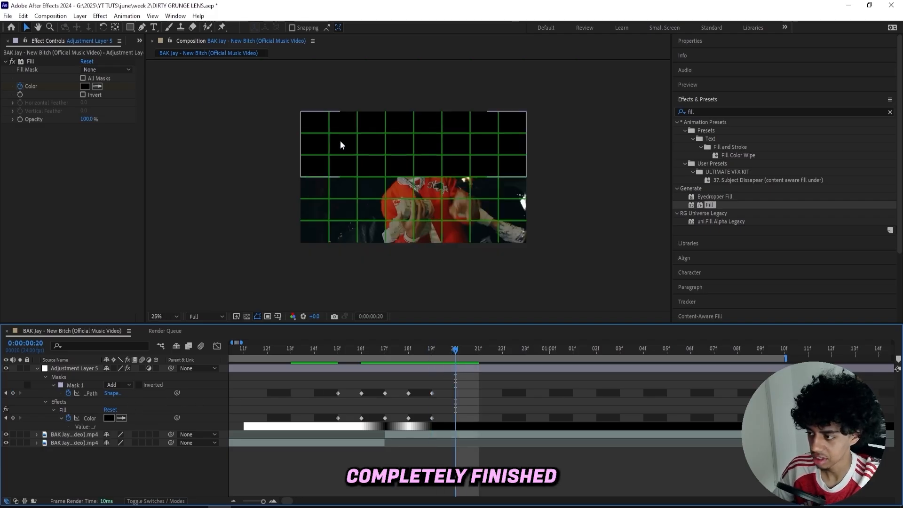
click(369, 145)
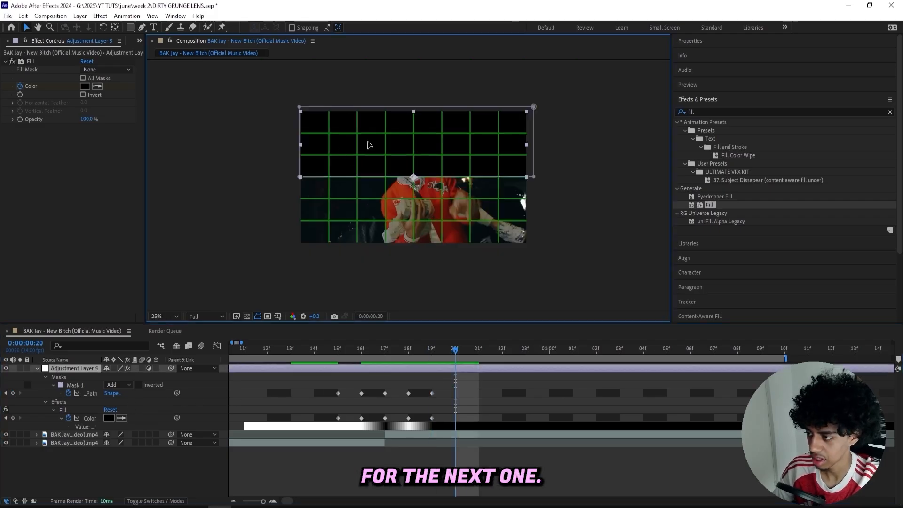
click(83, 385)
drag(303, 180, 303, 111)
Hide the proportional grid and fit the composition in the viewer
click(277, 316)
click(301, 337)
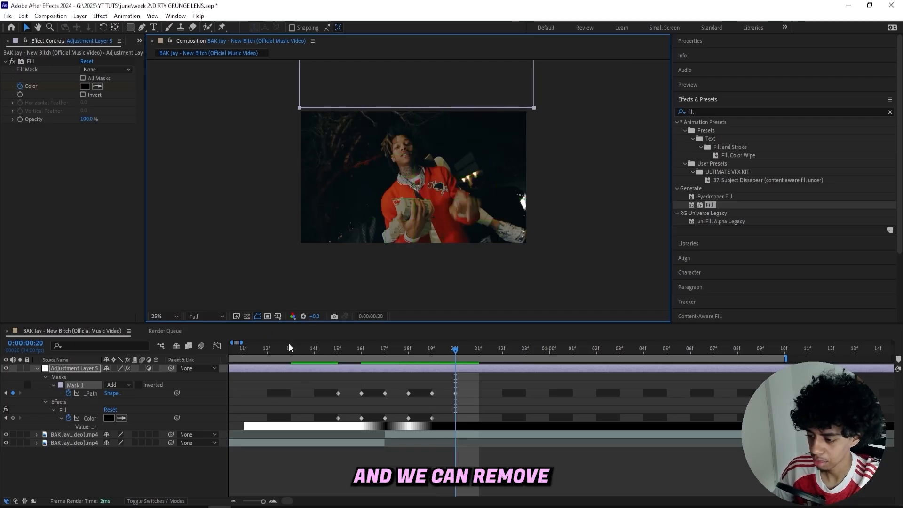
click(152, 316)
click(183, 337)
At frame 14, one frame before the transition starts, move the mask up completely out of the frame
drag(455, 354, 324, 343)
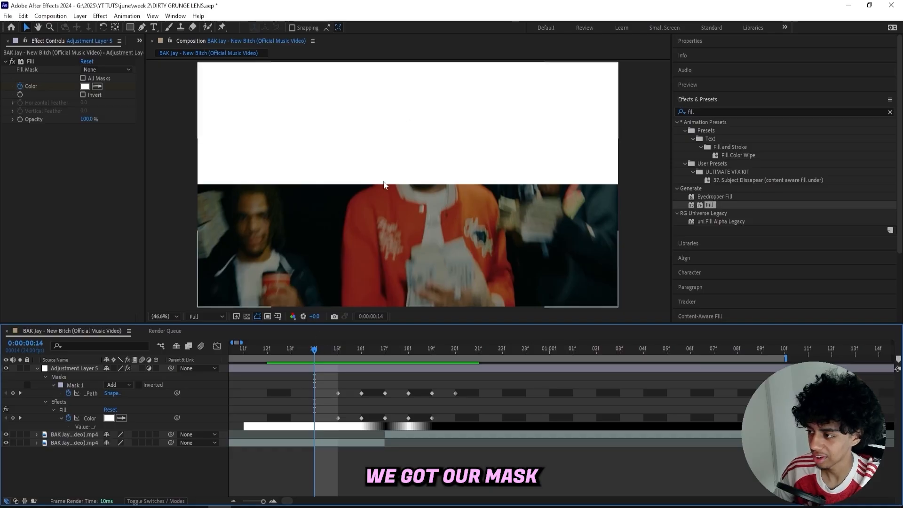
click(378, 210)
key(comma)
key(comma)
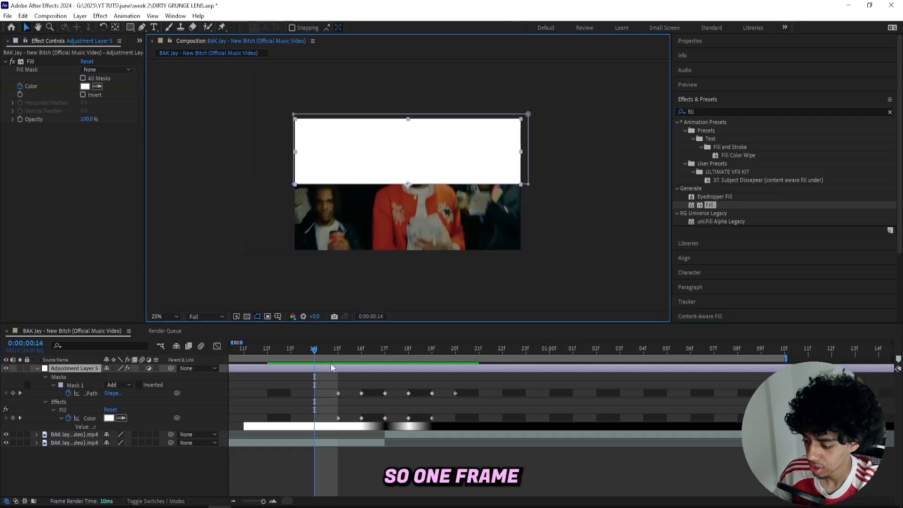
click(91, 384)
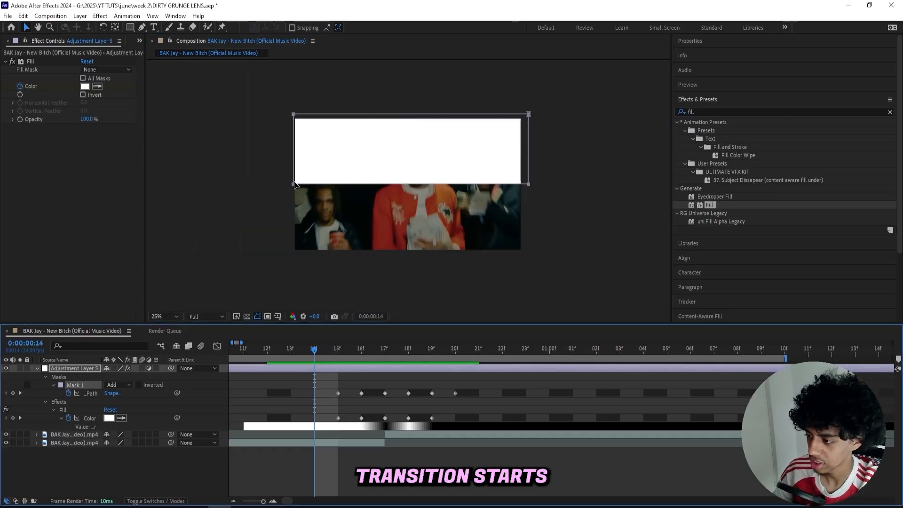
drag(295, 184, 301, 114)
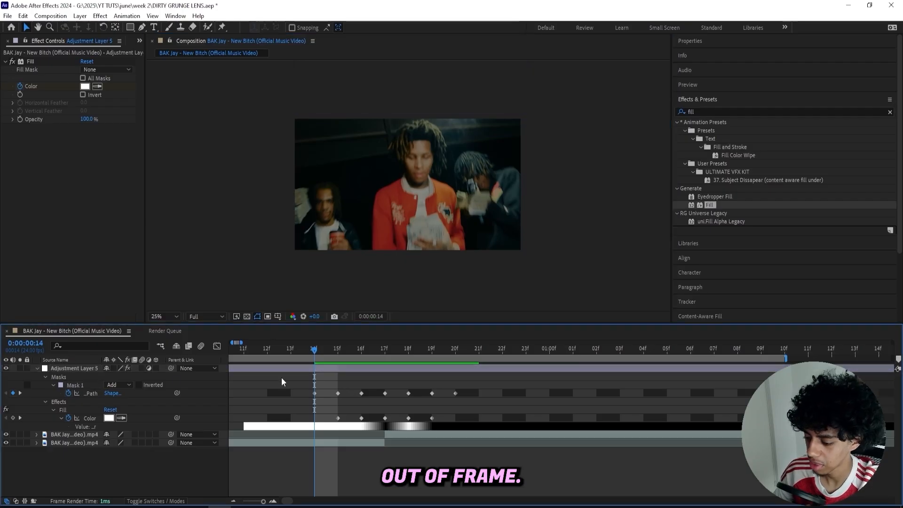
Collapse the adjustment layer's properties, fit the composition in the viewer, and preview the masked transition
click(40, 368)
click(36, 368)
click(164, 316)
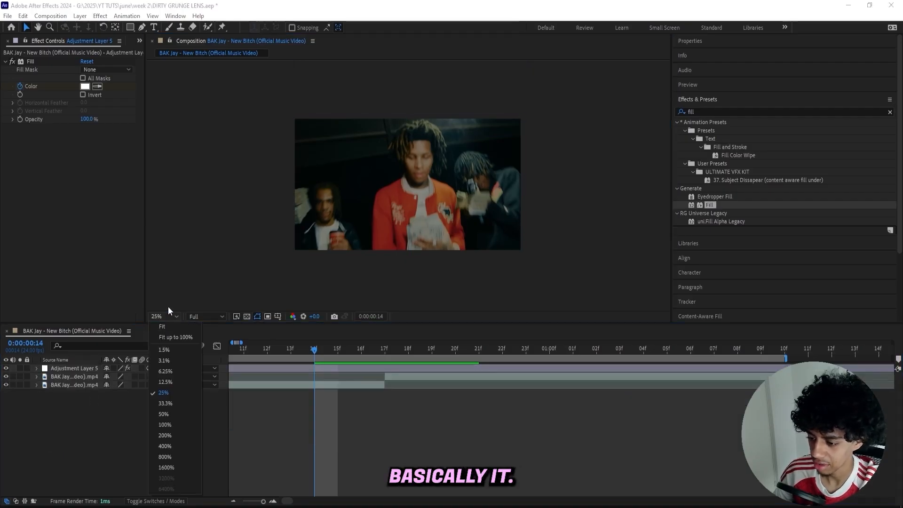
click(166, 301)
key(space)
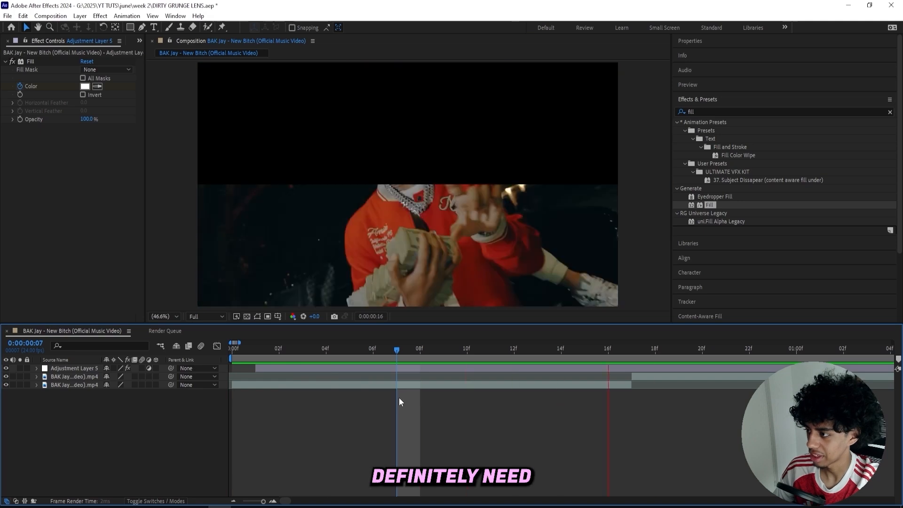
key(space)
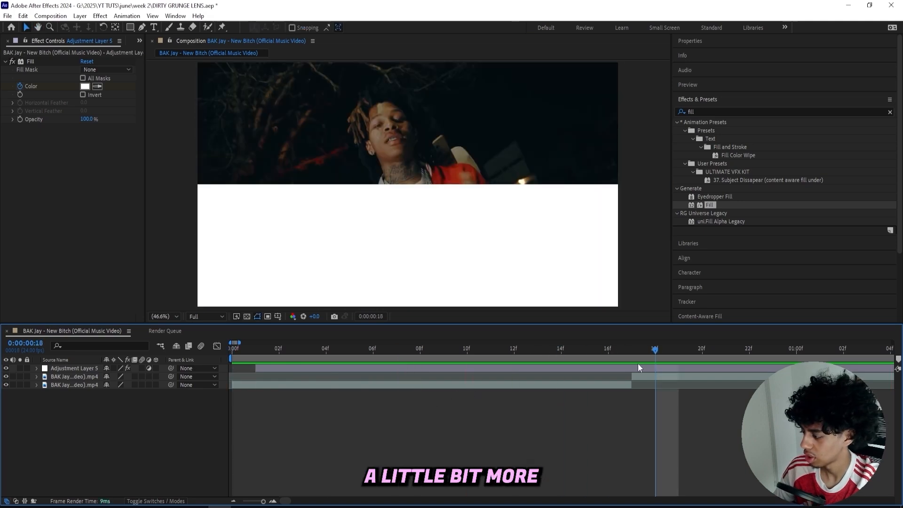
Reveal the adjustment layer's keyframes and copy the white Fill colour keyframe from frame 18 onto frame 19
click(636, 367)
key(u)
scroll(408, 377, right, 3)
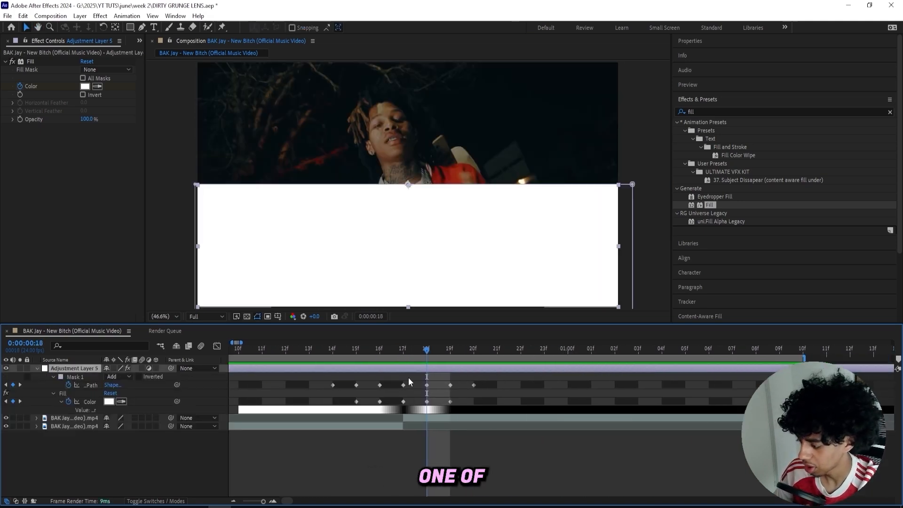
drag(428, 353, 160, 363)
click(426, 401)
key(ctrl+v)
Preview the transition with the changed Fill colour and collapse the adjustment layer's properties
key(space)
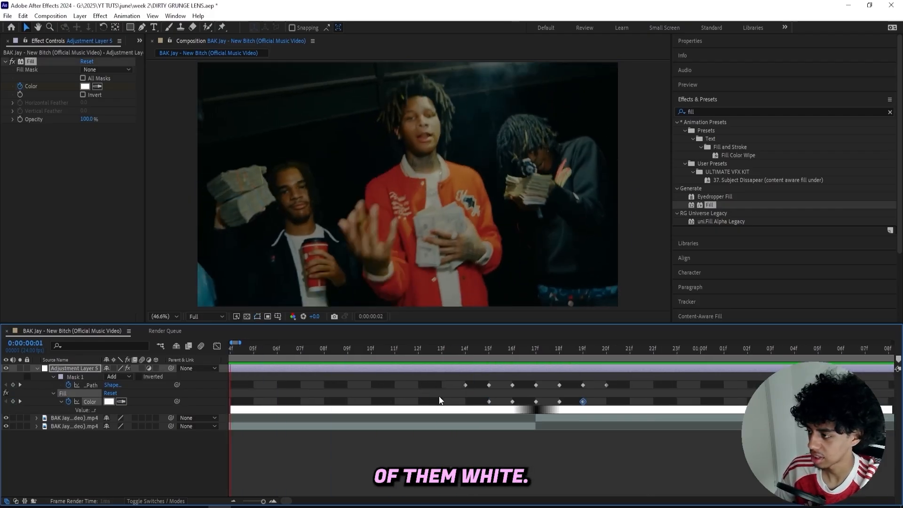
drag(532, 350, 458, 351)
key(space)
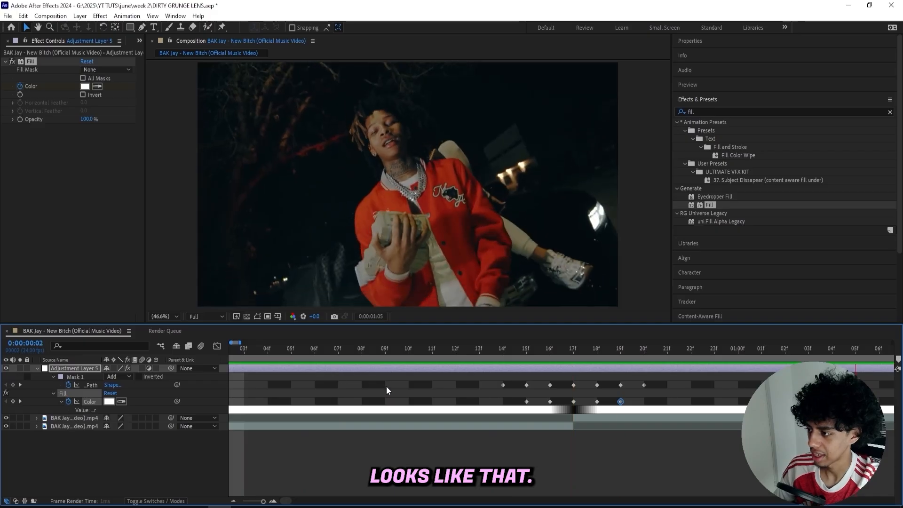
click(36, 368)
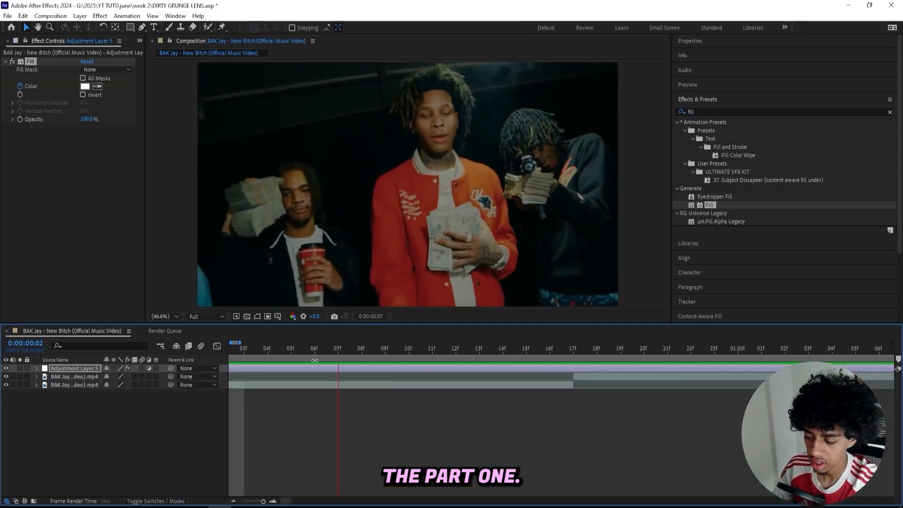
scroll(241, 493, down, 3)
key(space)
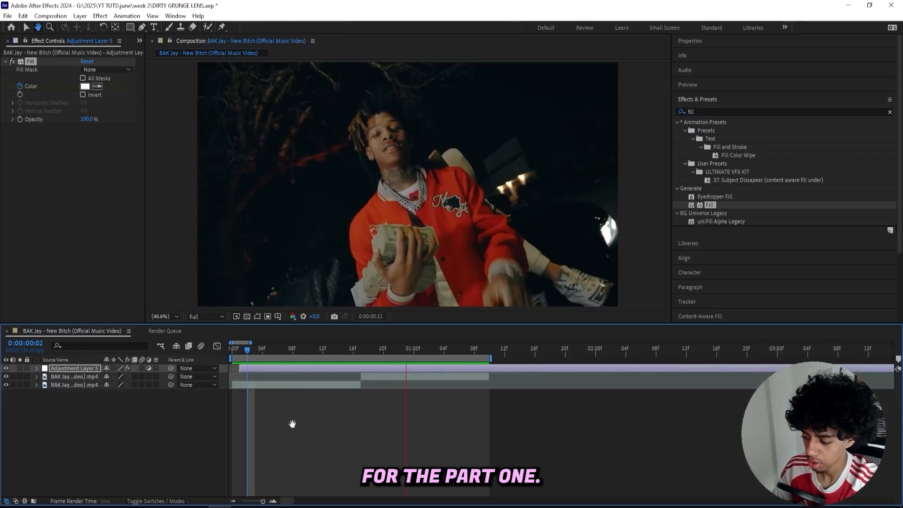
key(space)
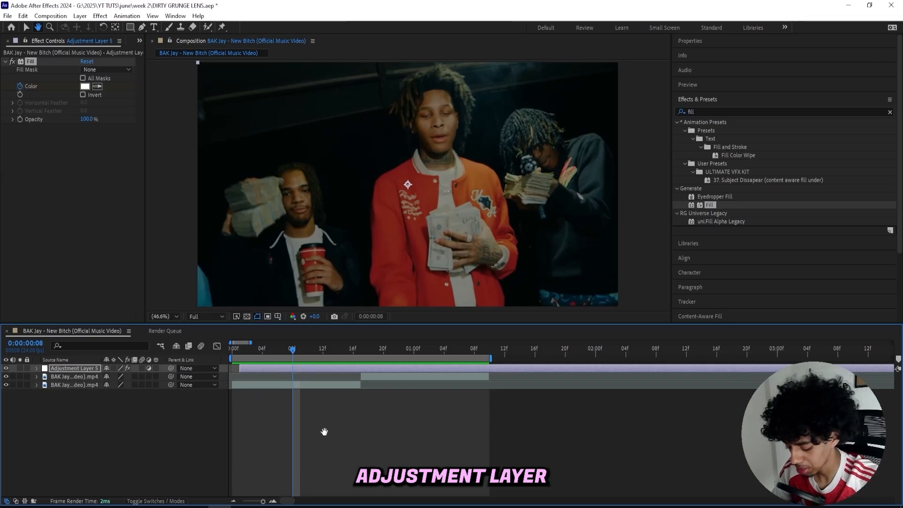
Create a new adjustment layer, place it beneath the Fill adjustment layer, and split it at frame 14
key(ctrl+alt+y)
drag(67, 370, 67, 380)
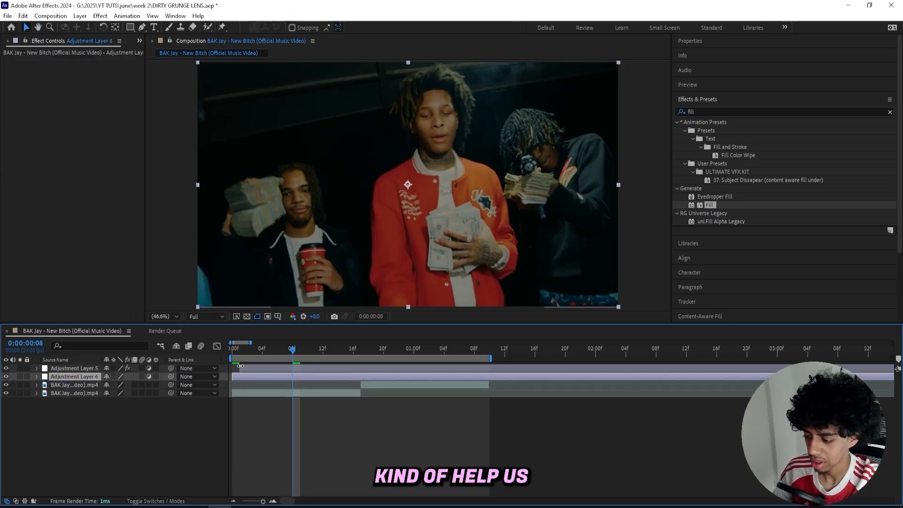
drag(303, 346, 338, 340)
key(ctrl+shift+d)
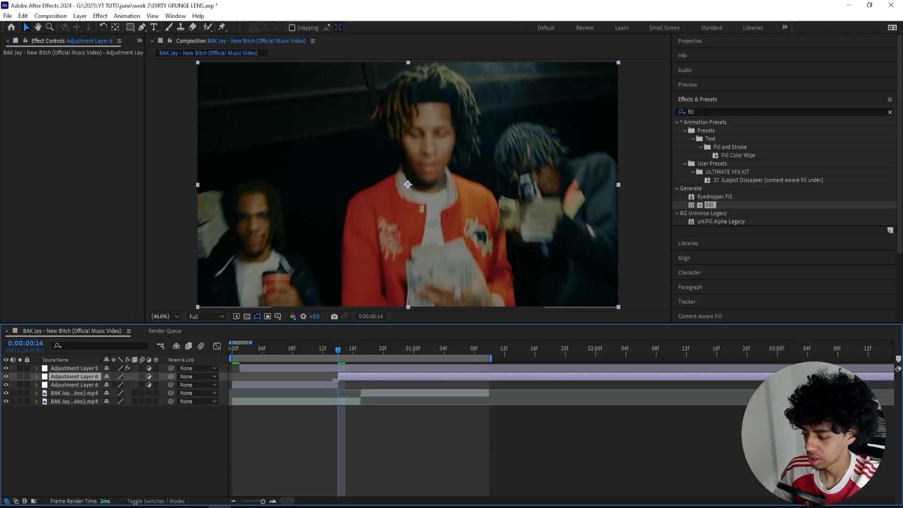
Remove the earlier piece of the split adjustment layer and make the remaining piece start at frame 15
click(332, 384)
click(329, 368)
key(Page_Down)
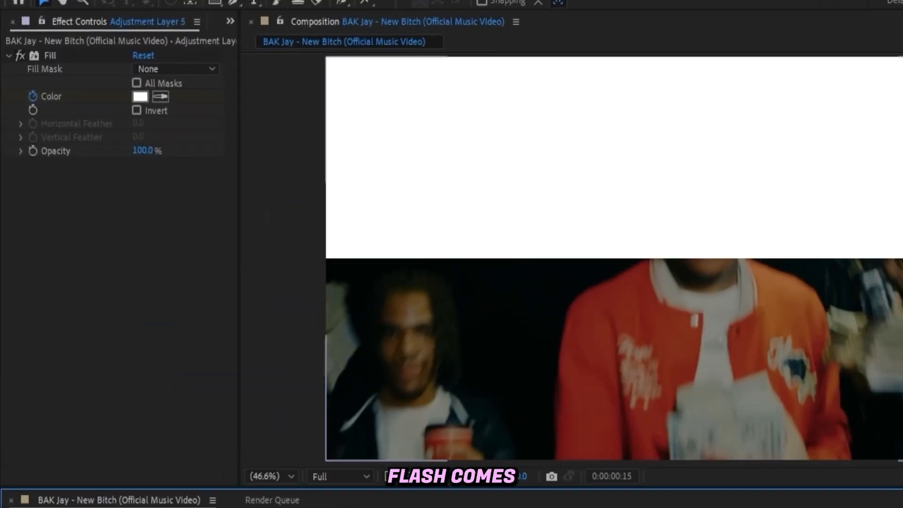
click(536, 507)
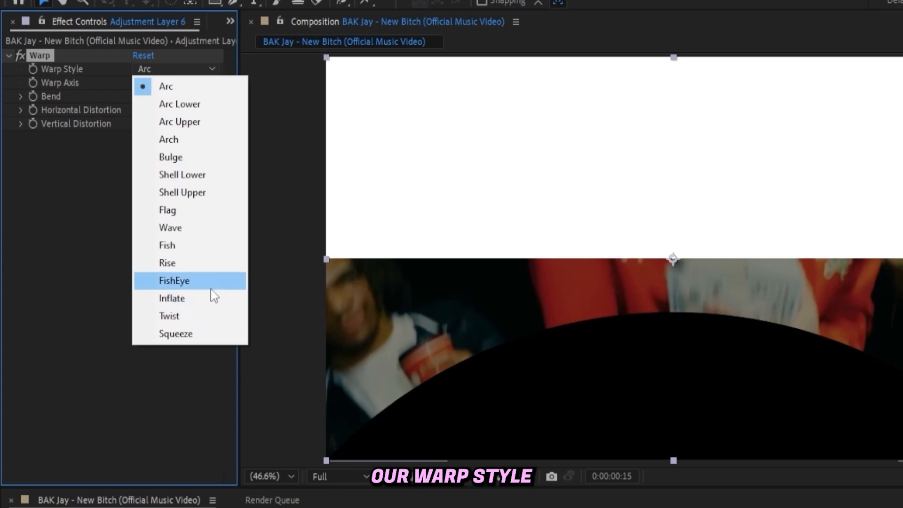
Apply a FishEye Warp to the lower adjustment layer and keyframe Bend at about -69 on frame 15 and -100 on frame 16
click(211, 281)
drag(141, 96, 17, 128)
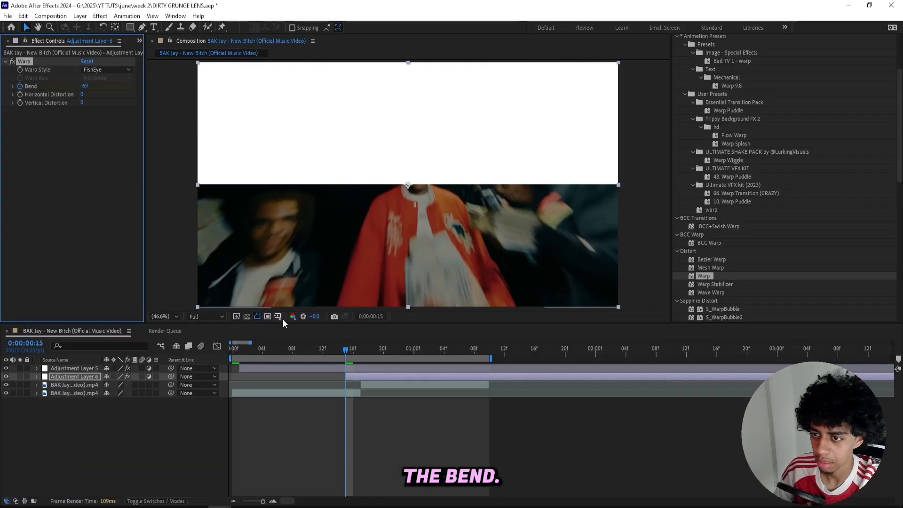
click(355, 350)
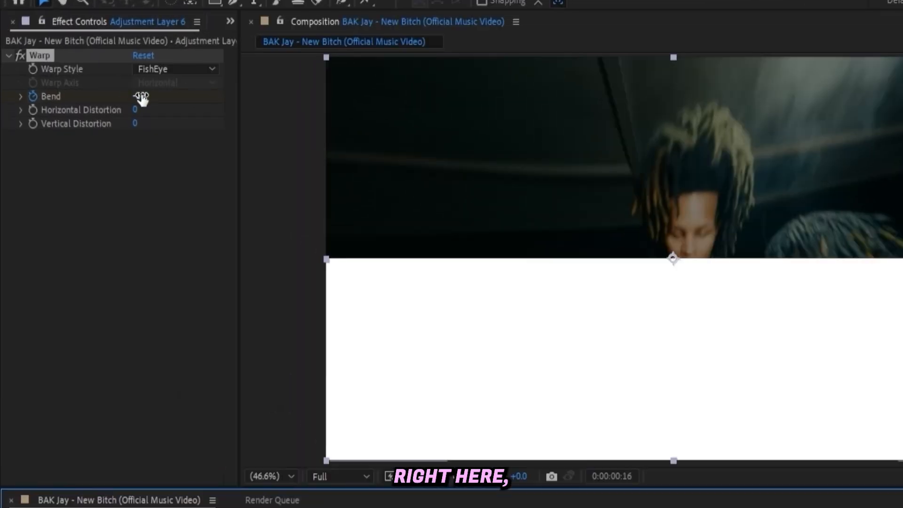
drag(84, 86, 36, 86)
Compare the frames around the layer's start and set the Warp Bend keyframe on frame 15 to about -53
drag(581, 507, 562, 507)
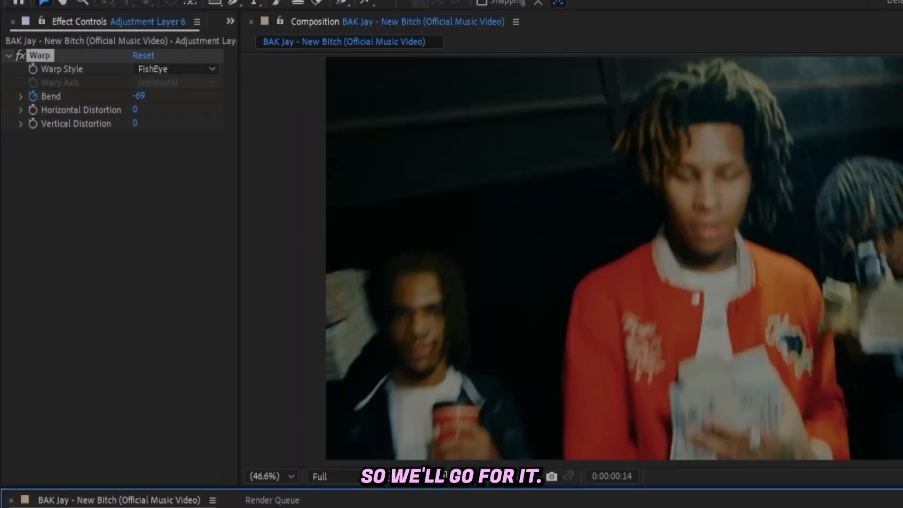
key(Page_Down)
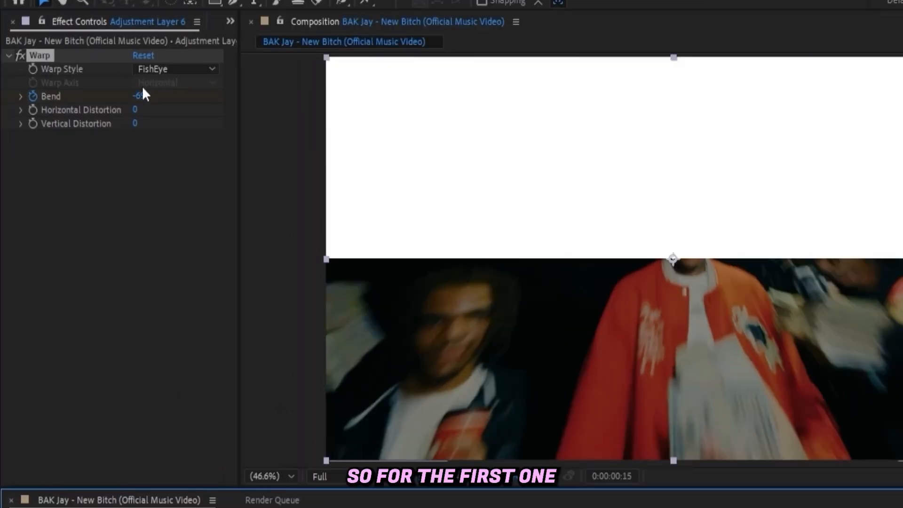
drag(143, 89, 170, 96)
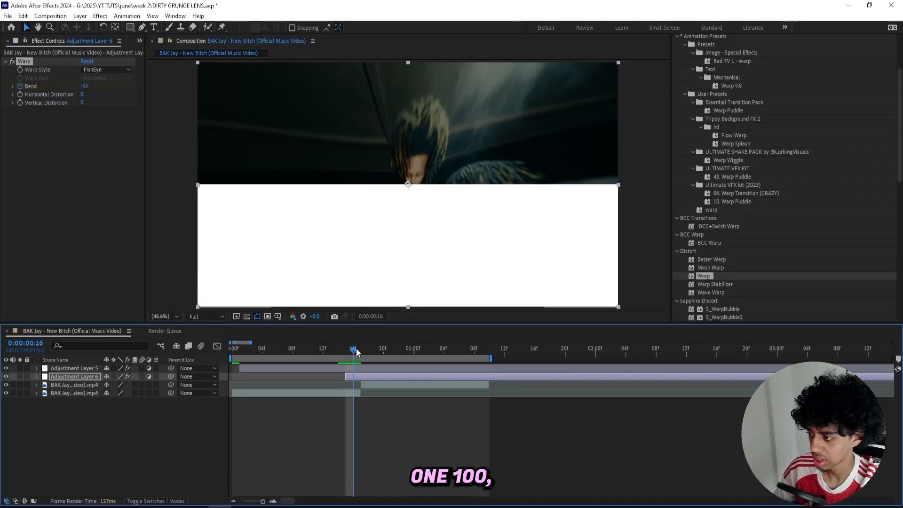
Keyframe the Warp Bend at about 32 on frame 17 and about -36 on frame 18
drag(356, 350, 362, 347)
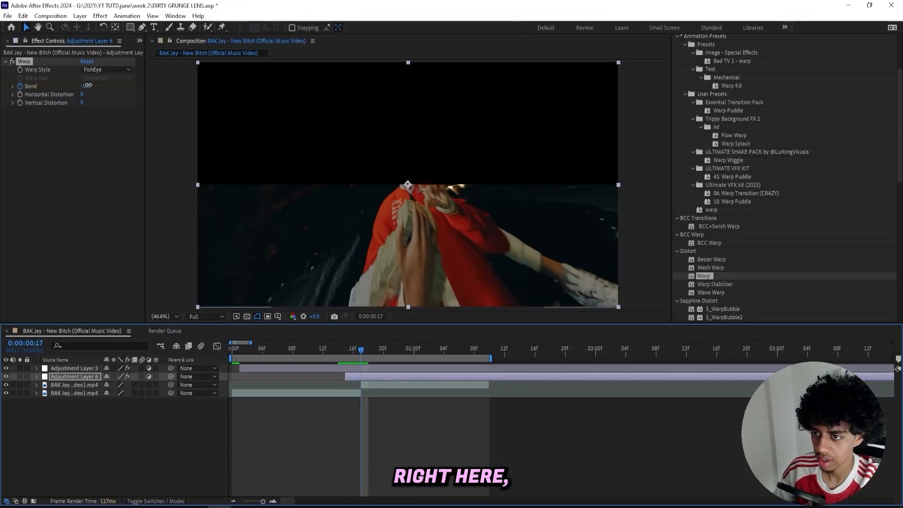
drag(88, 85, 148, 84)
key(u)
mouse_move(354, 348)
mouse_down()
mouse_move(340, 348)
mouse_move(369, 351)
mouse_up()
drag(107, 393, 82, 401)
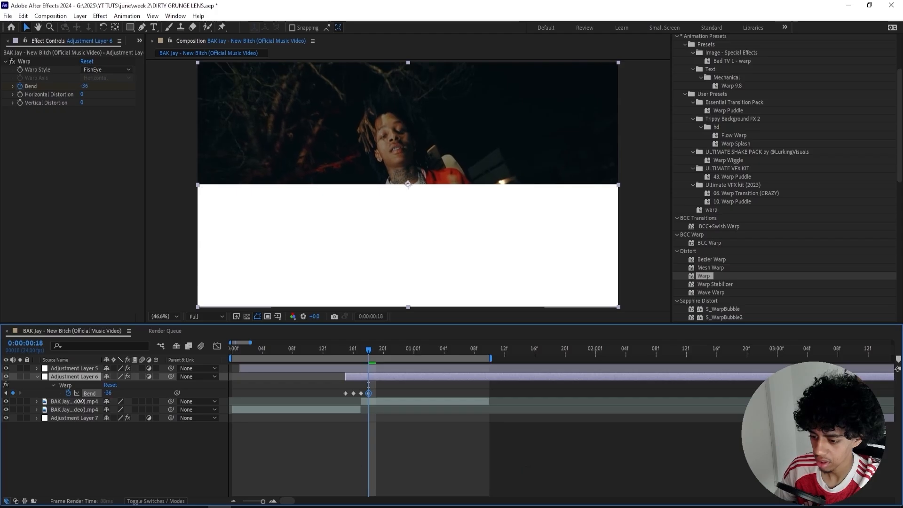
Keyframe the Warp Bend at 0 on frame 19 to end the distortion
click(376, 350)
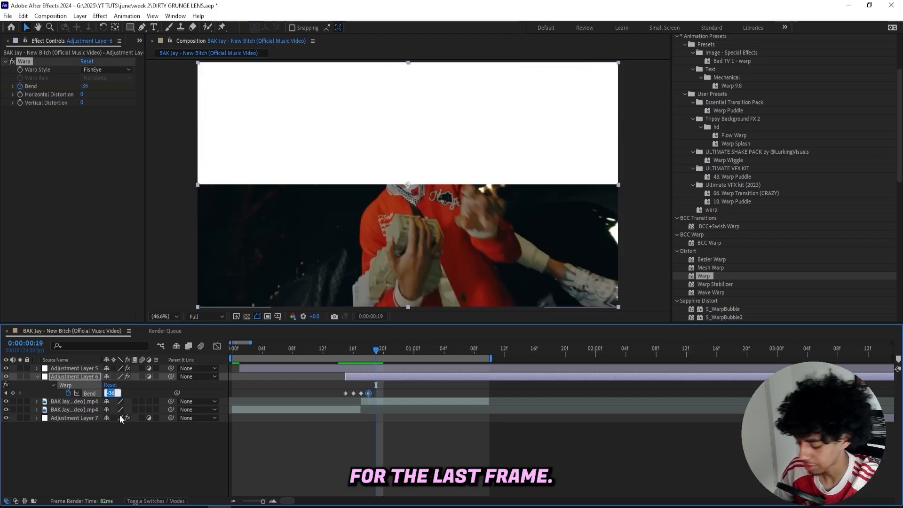
text(0)
key(Return)
Preview the warped transition from the beginning of the composition
click(278, 352)
key(space)
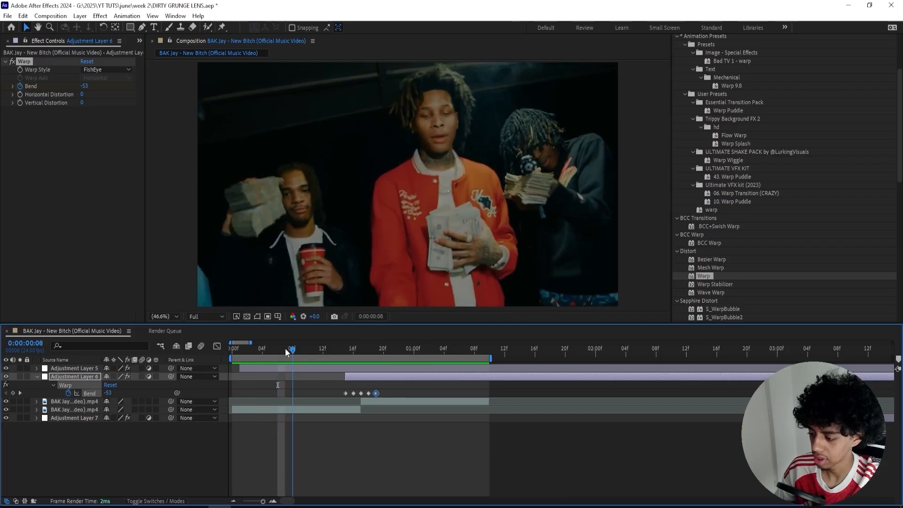
drag(285, 350, 184, 353)
key(space)
Apply Directional Blur to the warped adjustment layer and set its Direction to 90°
click(351, 349)
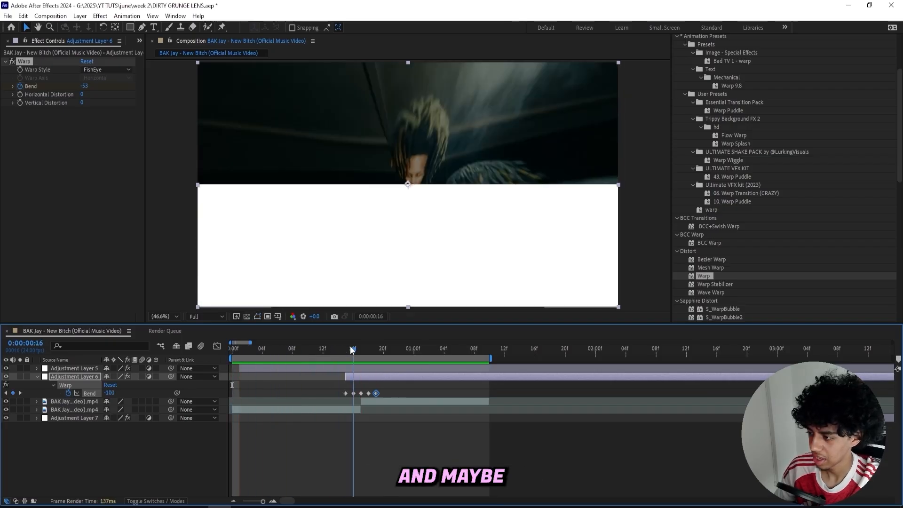
drag(351, 348, 353, 349)
scroll(700, 174, up, 3)
click(715, 114)
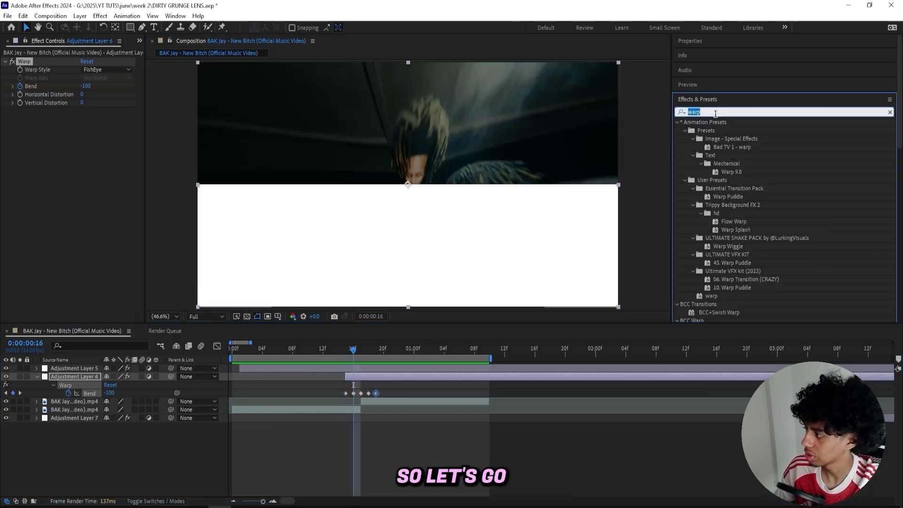
text(directional bl)
double_click(723, 213)
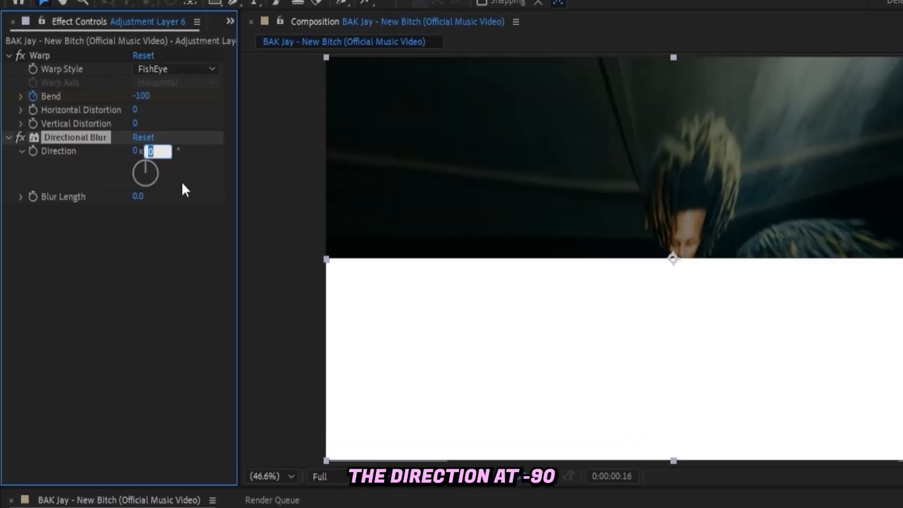
key(Return)
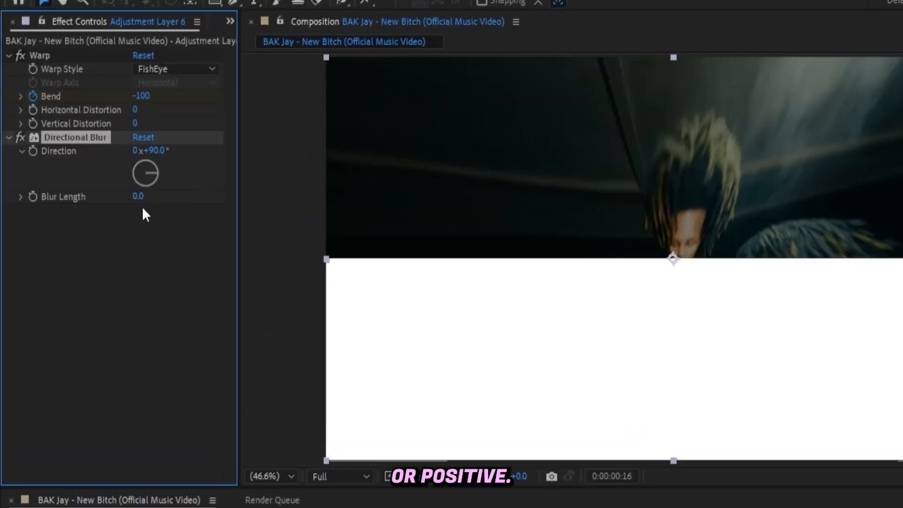
click(159, 229)
Keyframe the Directional Blur's Blur Length at 20 on frame 15 and reveal the layer's changed properties
key(Page_Up)
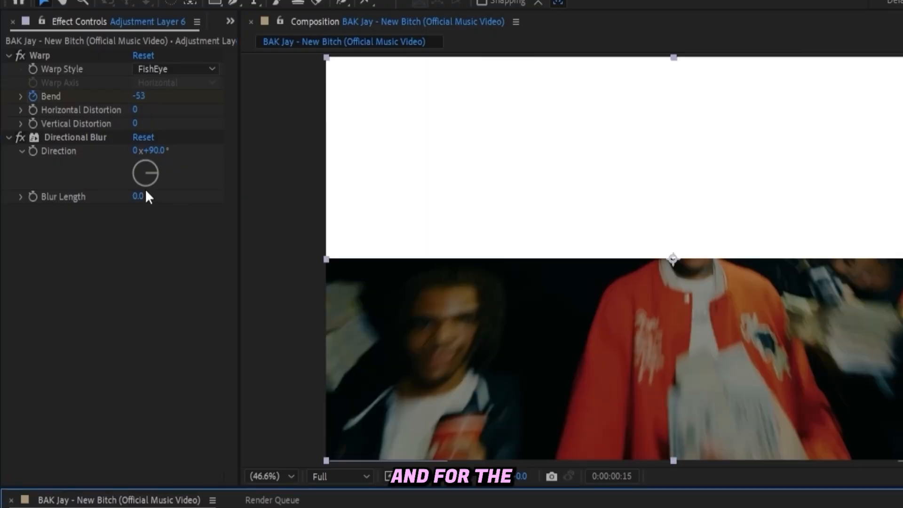
click(138, 197)
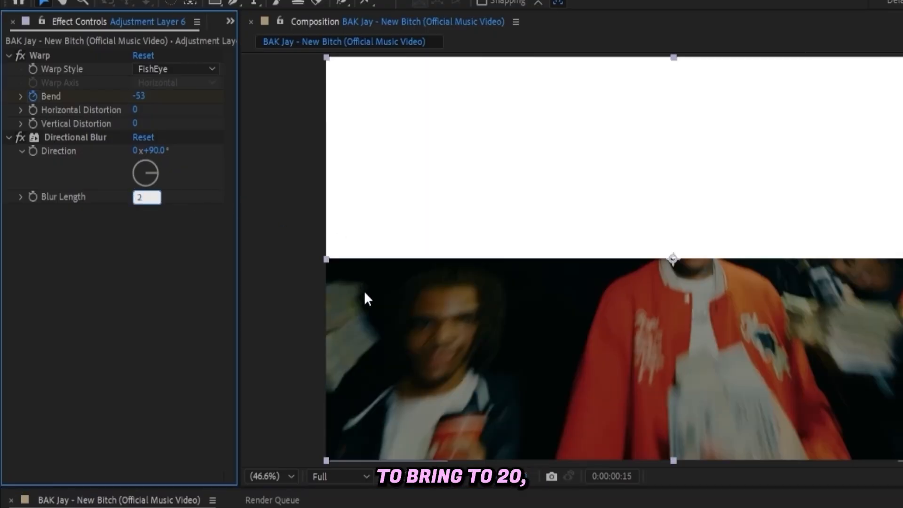
text(20)
key(Return)
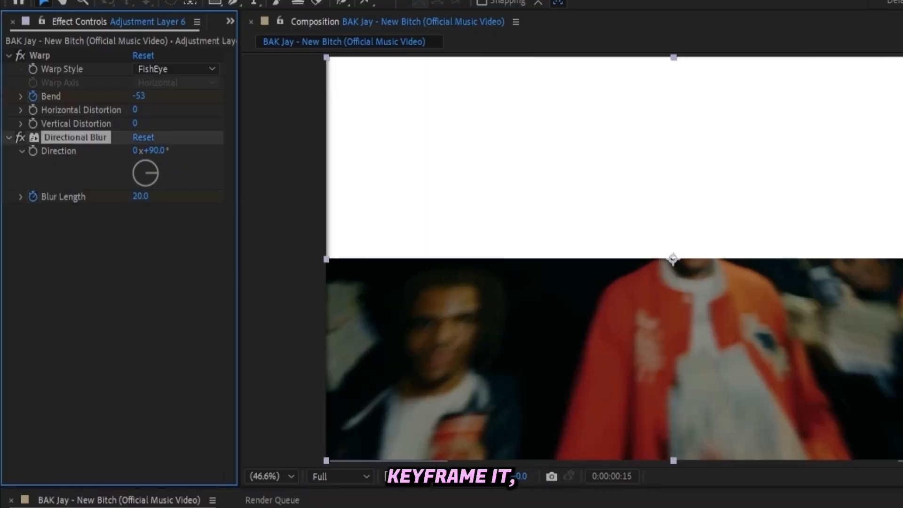
key(u)
key(u)
Keyframe Blur Length at about 43 on frame 16 and 100 on frame 19
click(385, 351)
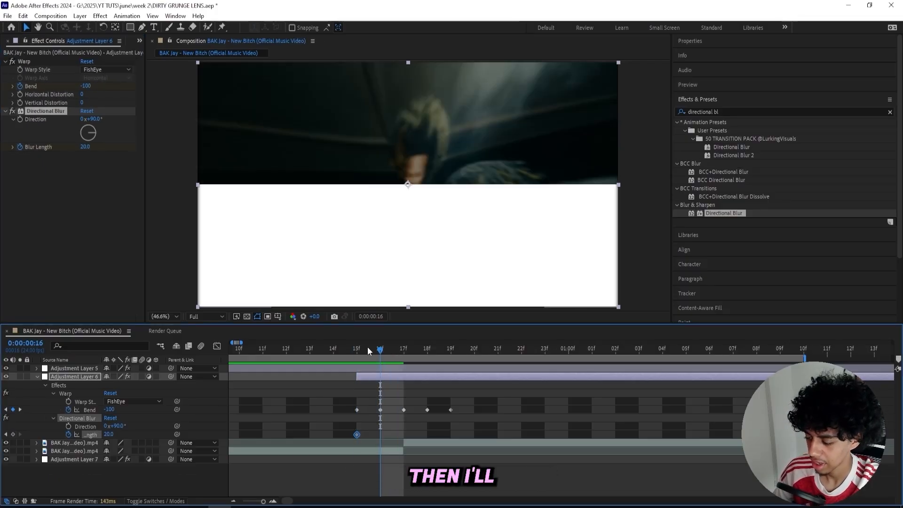
click(88, 159)
drag(86, 147, 121, 145)
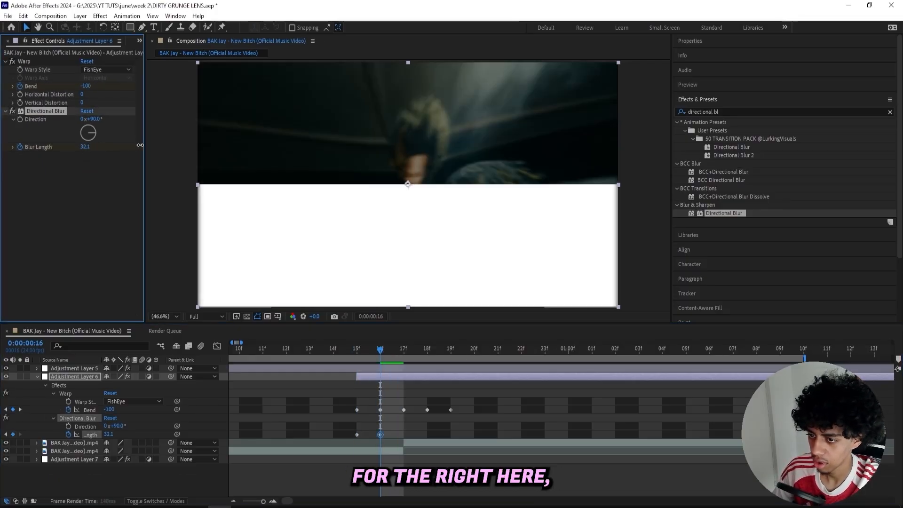
drag(380, 351, 446, 353)
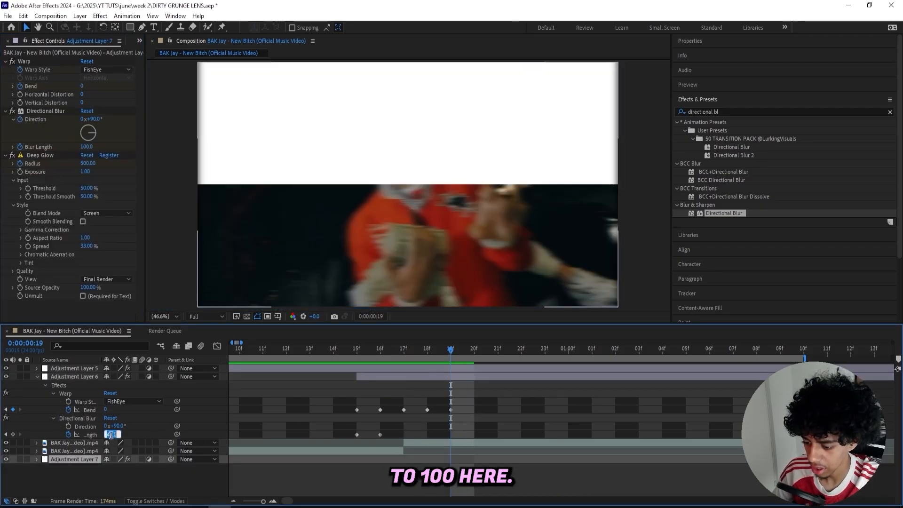
text(100)
click(476, 378)
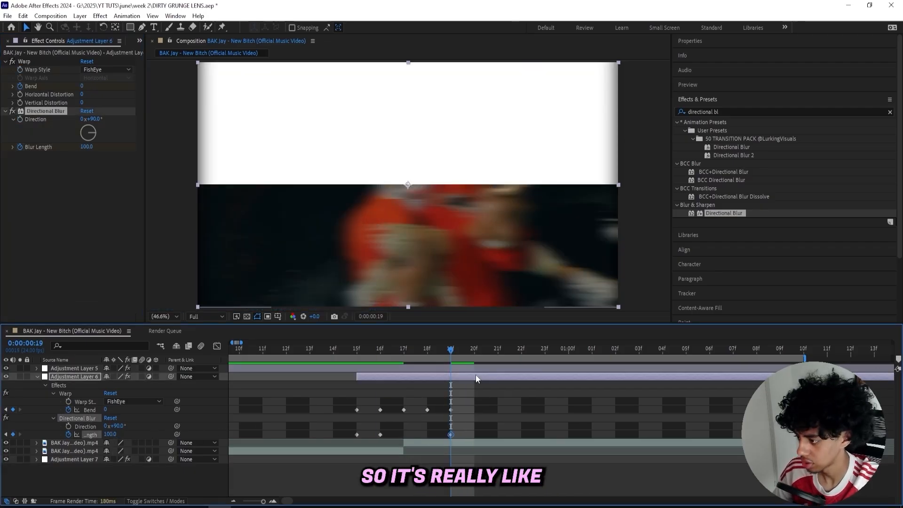
Keyframe Blur Length at about 98.9 on frame 18 and 0 on frame 20, and scrub through the blurred transition
drag(450, 347, 427, 350)
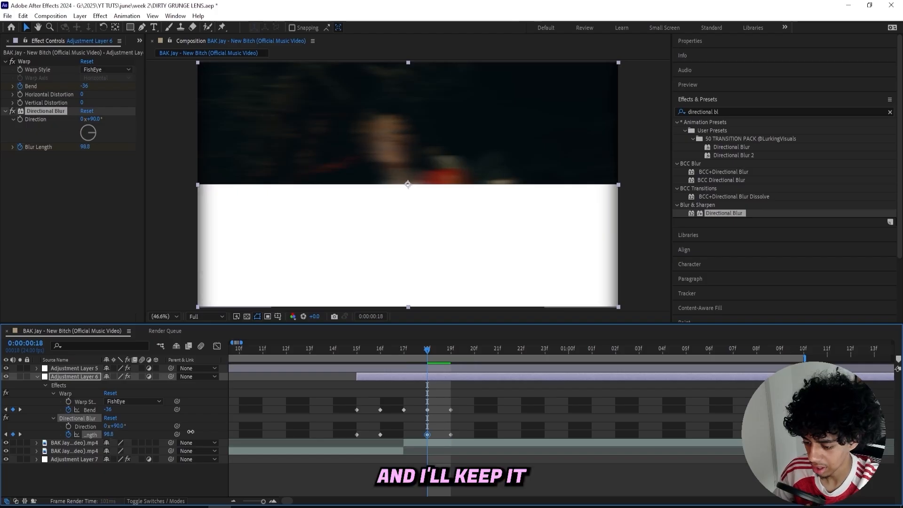
drag(111, 435, 193, 434)
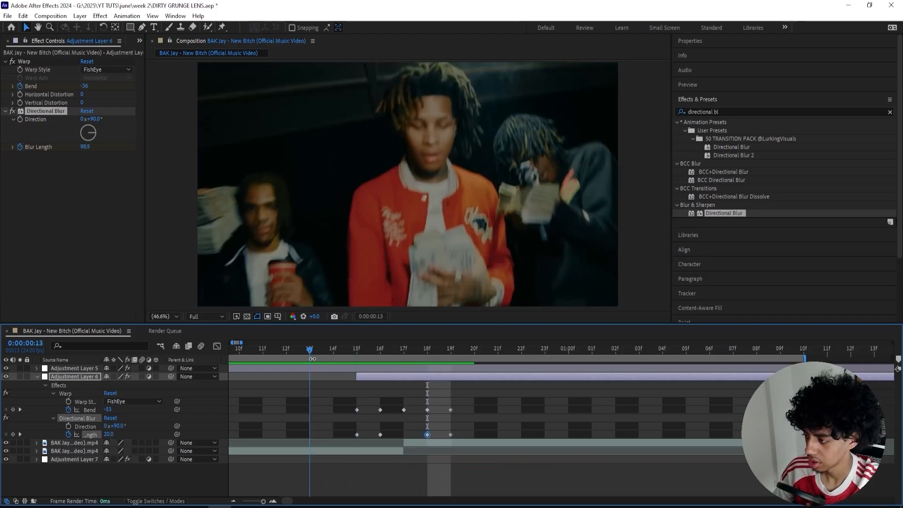
drag(463, 360, 466, 361)
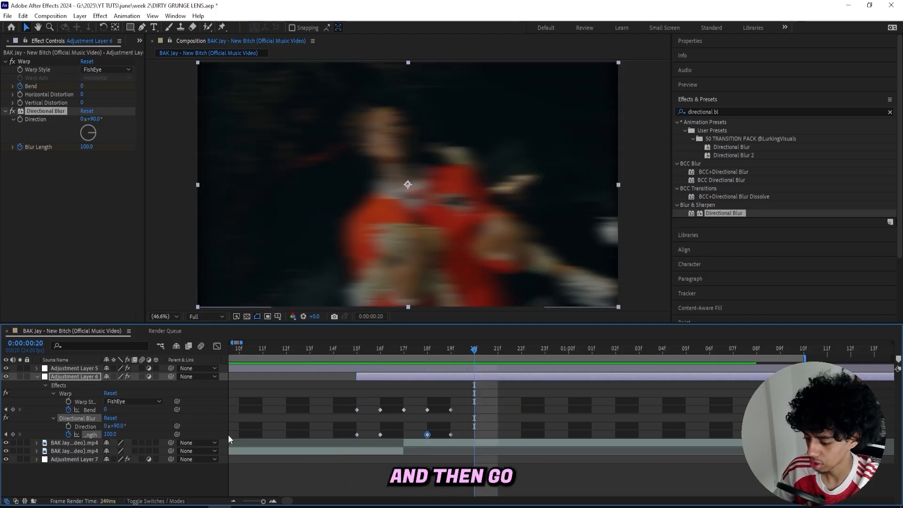
text(0)
drag(334, 352, 407, 351)
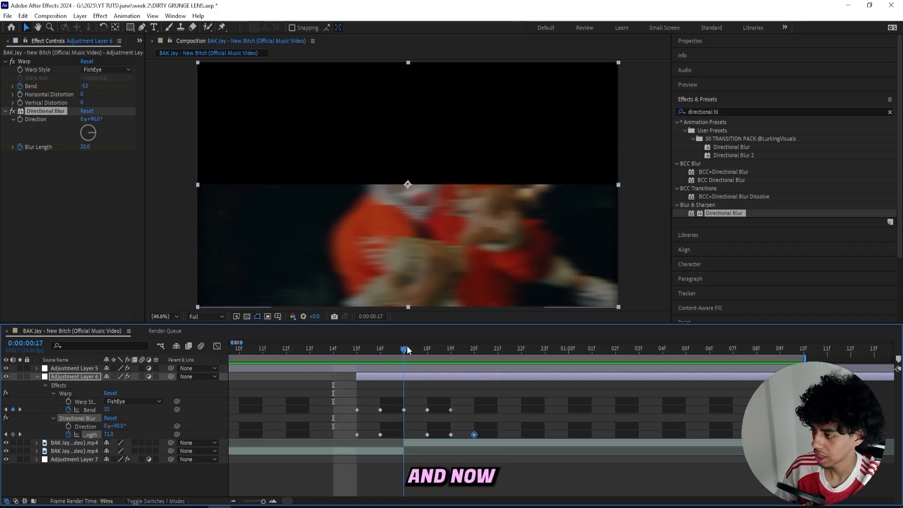
Find the Deep Glow effect and apply it to the adjustment layer with the warp and blur
click(719, 111)
text(deep glow)
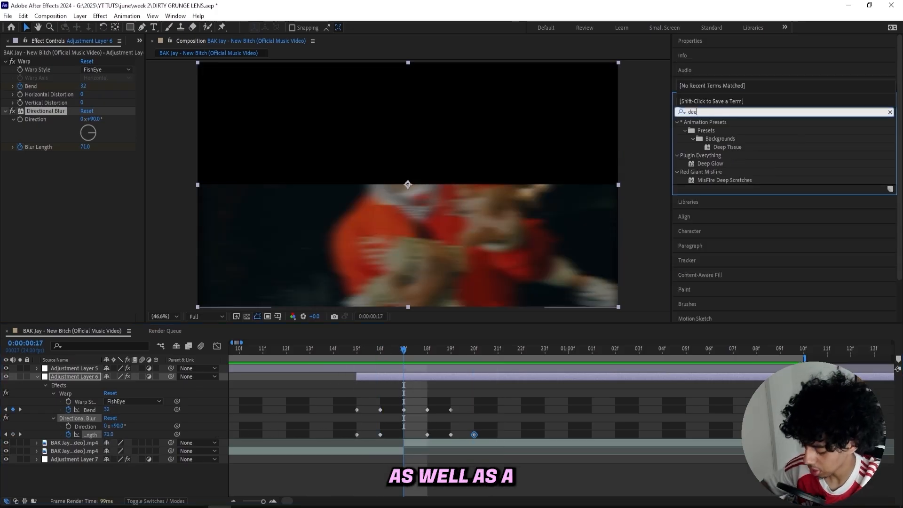
key(Return)
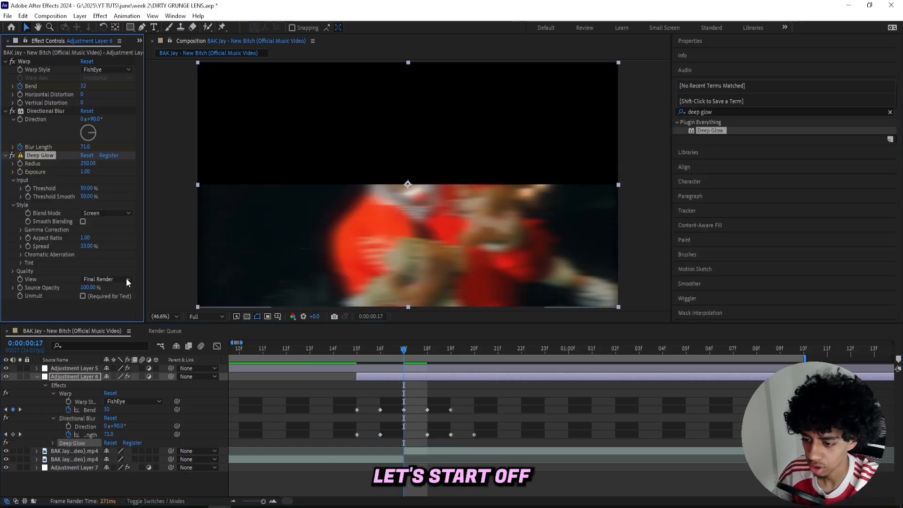
Set Deep Glow's Radius to 400 and keyframe its Exposure at 0 on frame 15
click(357, 349)
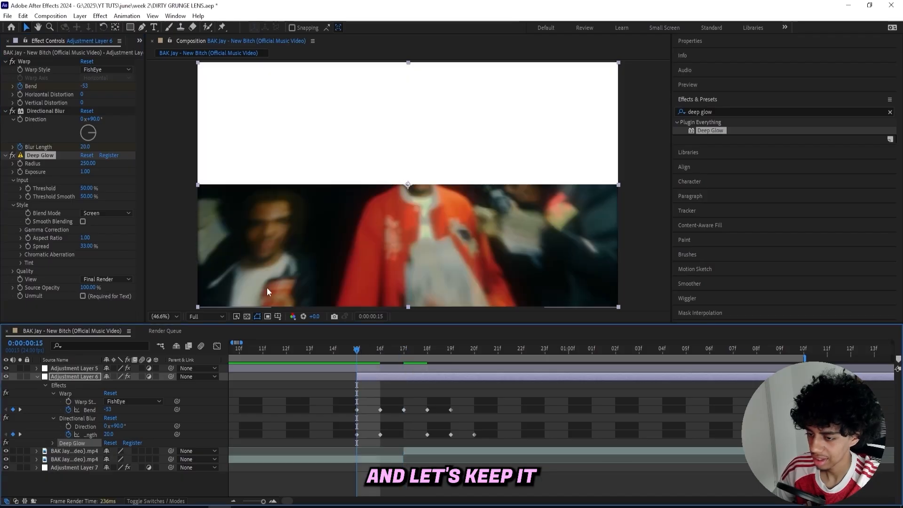
click(89, 163)
text(4)
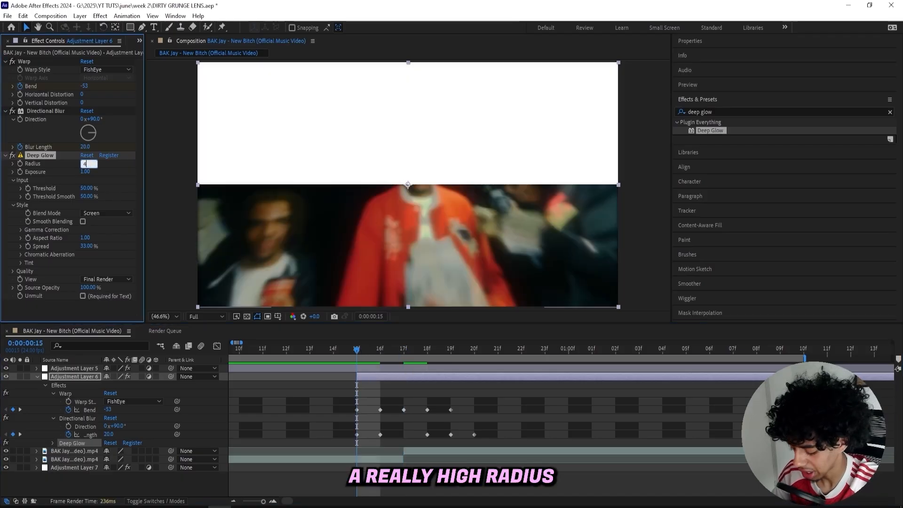
key(Return)
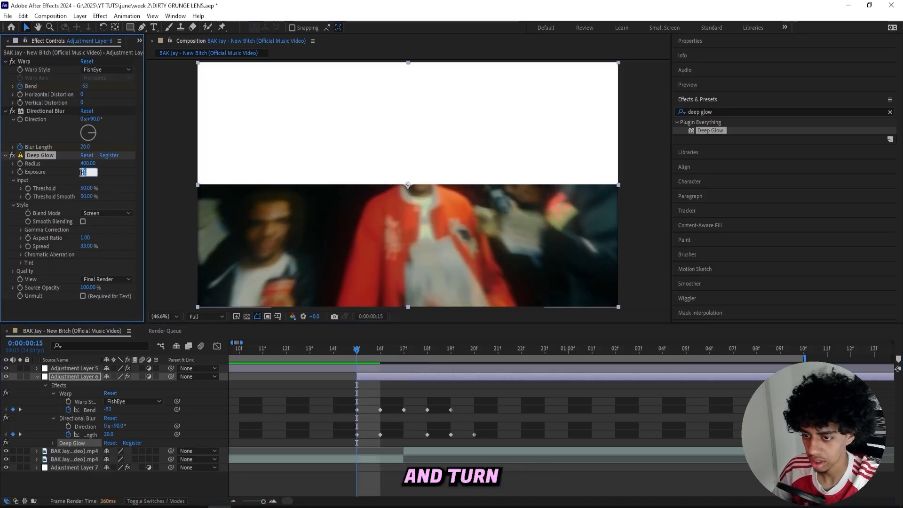
text(0)
key(Return)
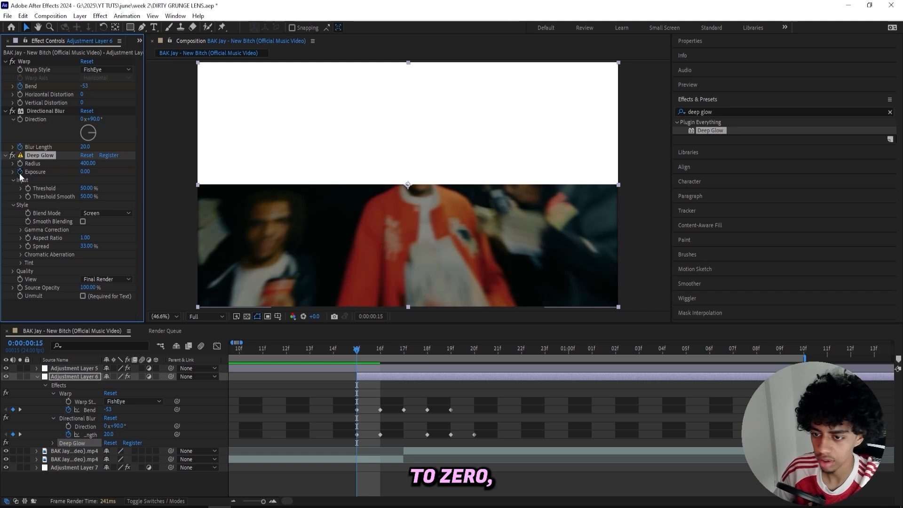
click(20, 172)
Set Deep Glow's Exposure on frame 15 to about 1.04 and its Threshold to 70%
mouse_move(380, 350)
mouse_down()
mouse_move(396, 348)
mouse_move(382, 354)
mouse_up()
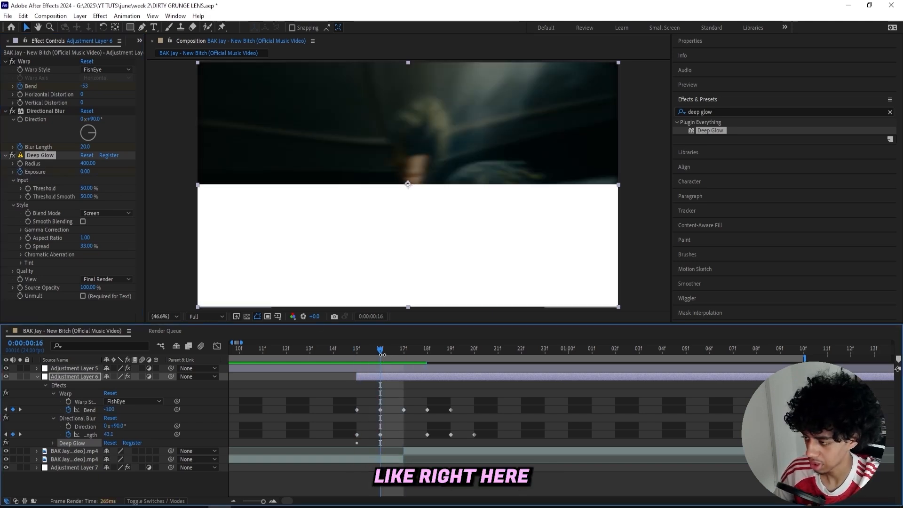
key(Page_Up)
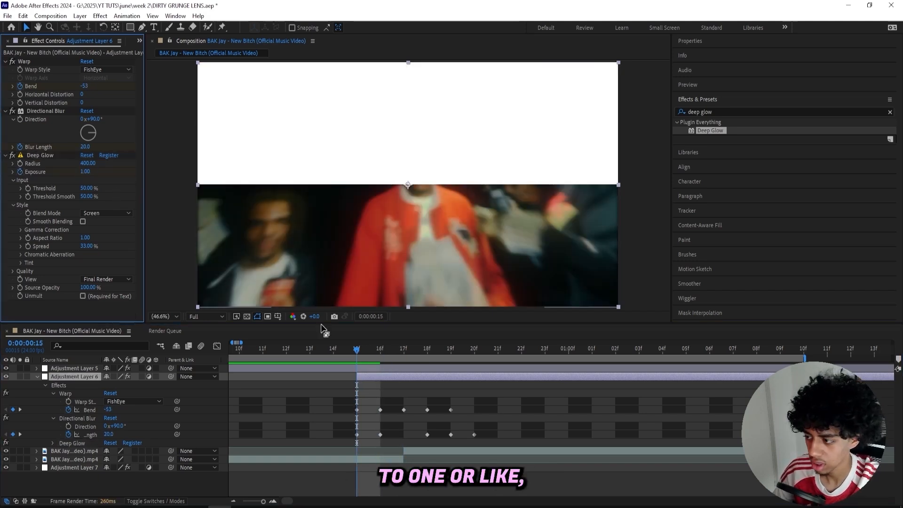
drag(70, 172, 95, 190)
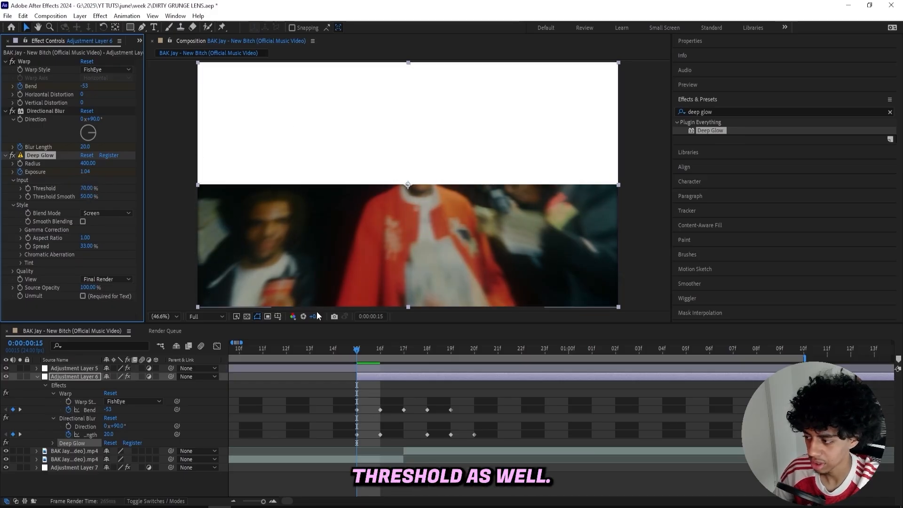
Keyframe Deep Glow's Exposure at 0 on frame 20
drag(357, 349, 473, 338)
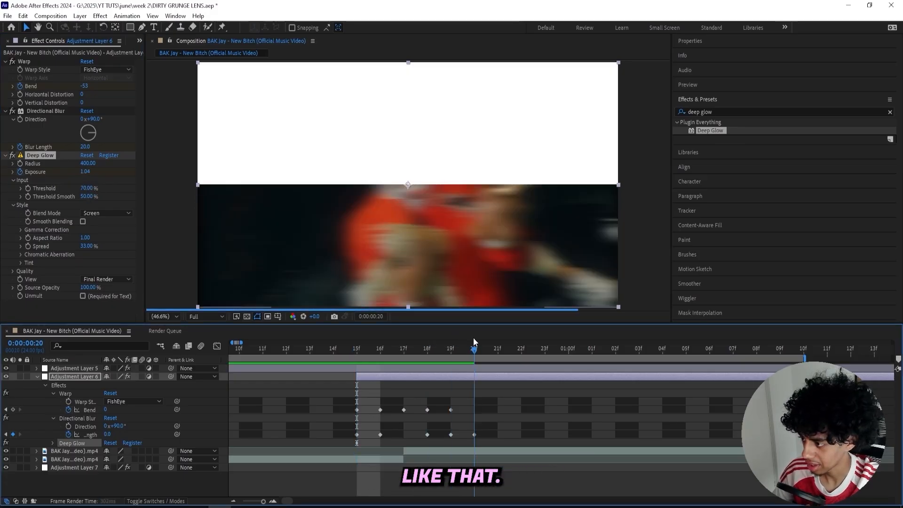
click(88, 172)
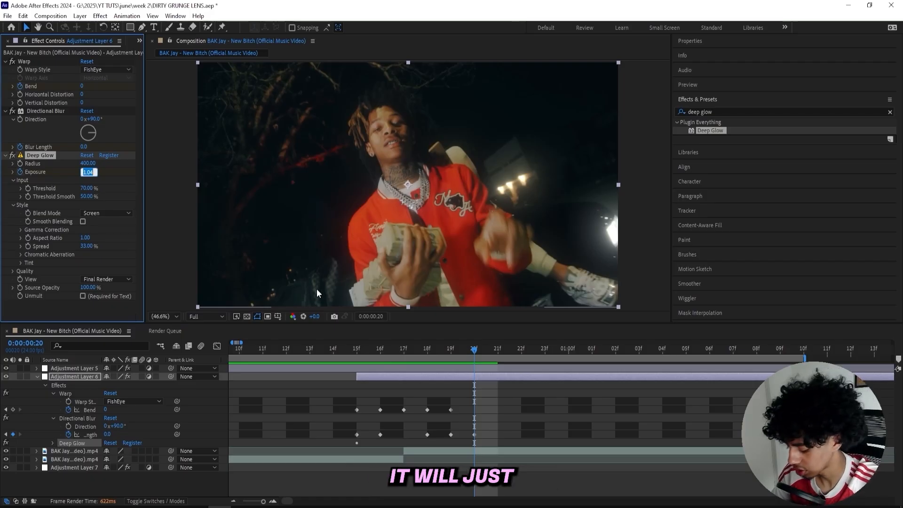
text(0)
key(Return)
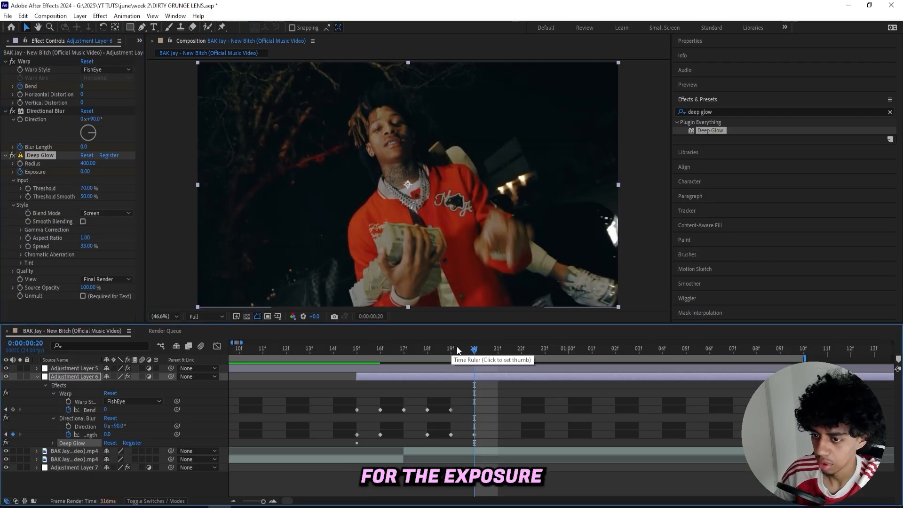
Keyframe Deep Glow's Exposure at 1 on frame 19 and play the transition from before the adjustment layer
click(85, 172)
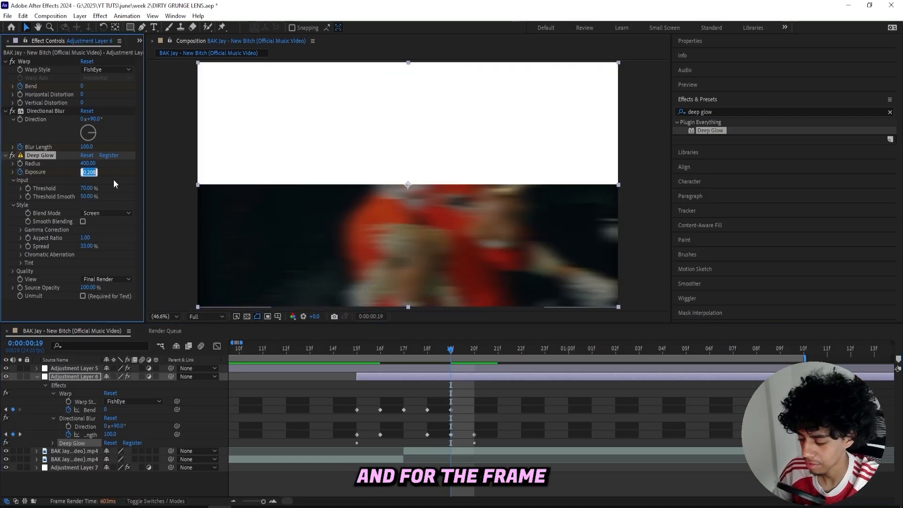
click(524, 408)
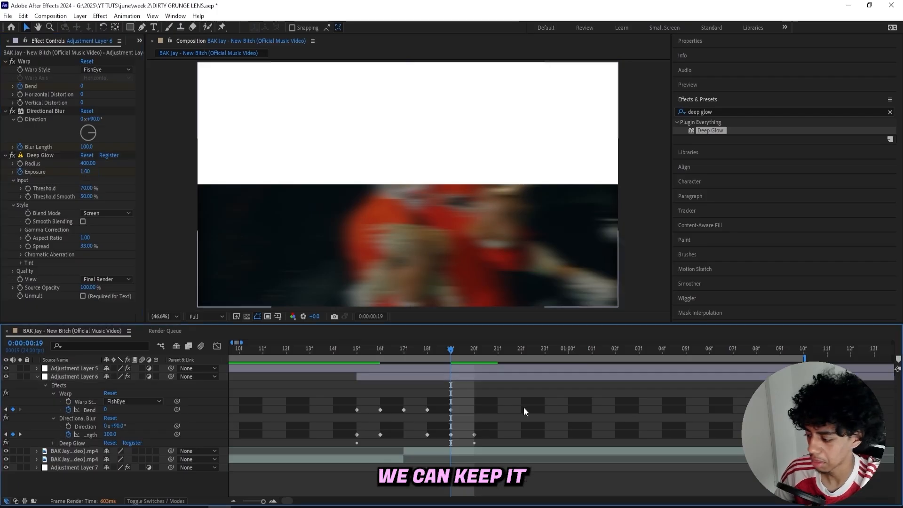
drag(452, 350, 121, 377)
key(space)
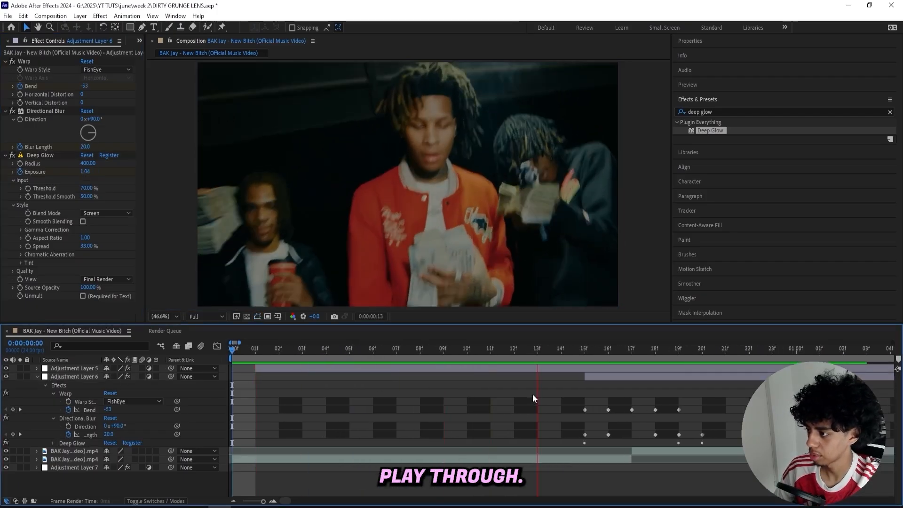
Find the Minimax effect and apply it to the adjustment layer with the warp, blur and glow
click(712, 113)
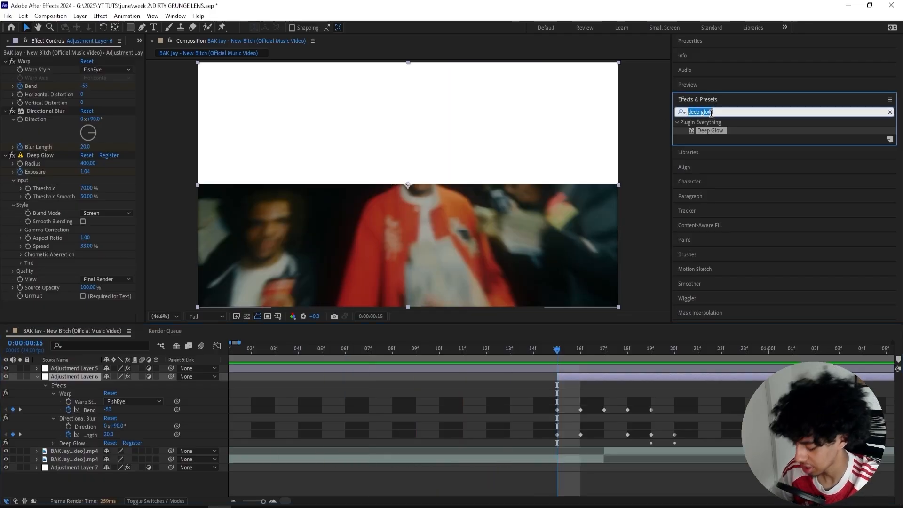
text(minimax)
double_click(716, 131)
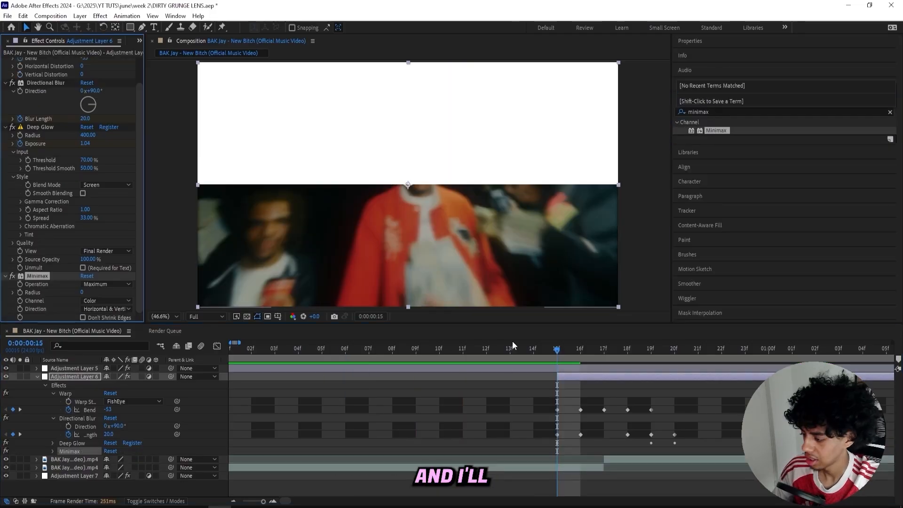
Set Minimax's Direction to Just Horizontal, with Operation at Maximum and Channel at Color
click(111, 285)
click(110, 305)
click(107, 301)
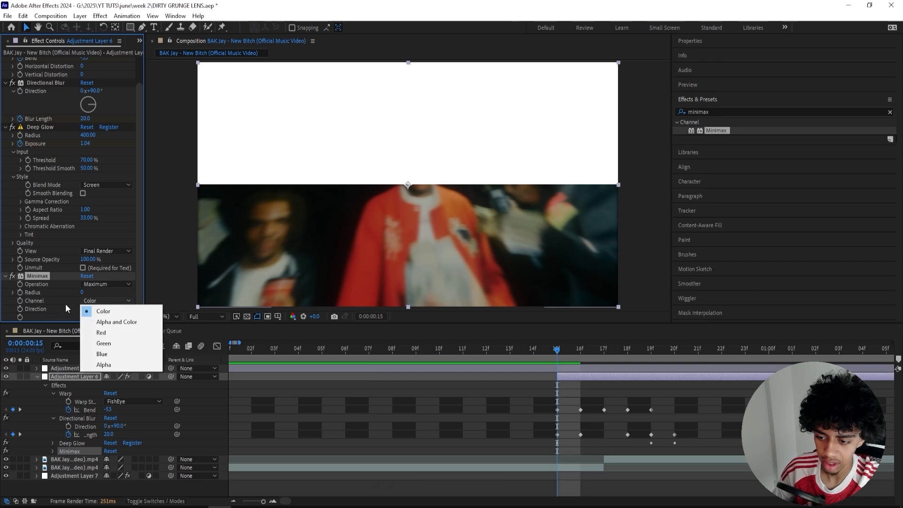
click(106, 305)
click(104, 309)
click(113, 330)
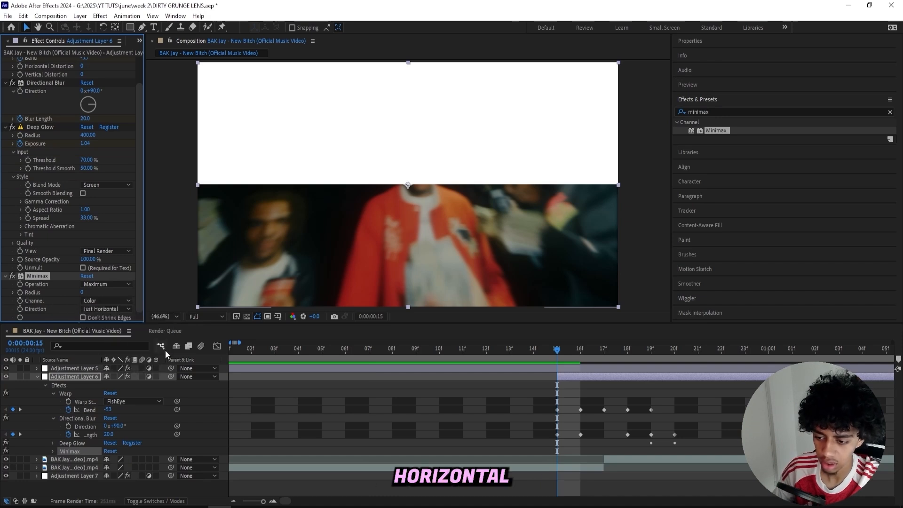
Keyframe Minimax's Radius at 0 on frame 15 and about 105 on frame 16
drag(552, 418, 386, 413)
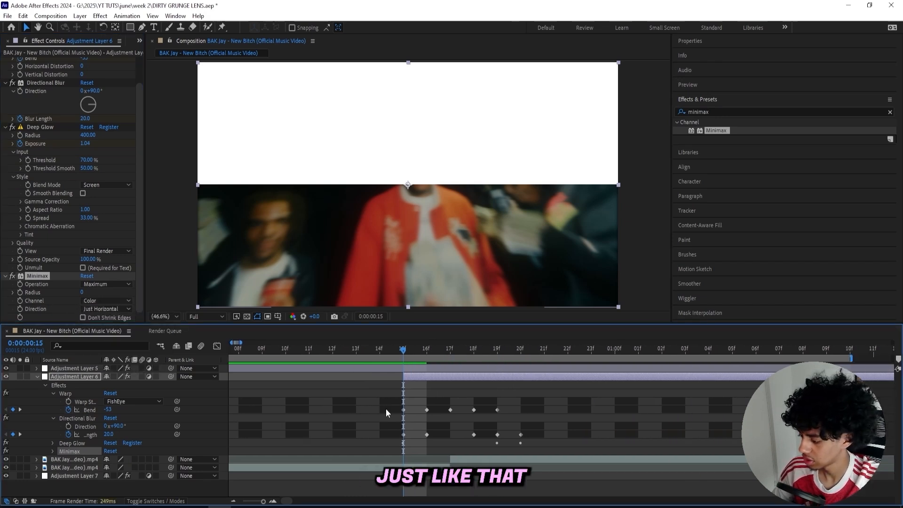
click(21, 292)
key(Page_Down)
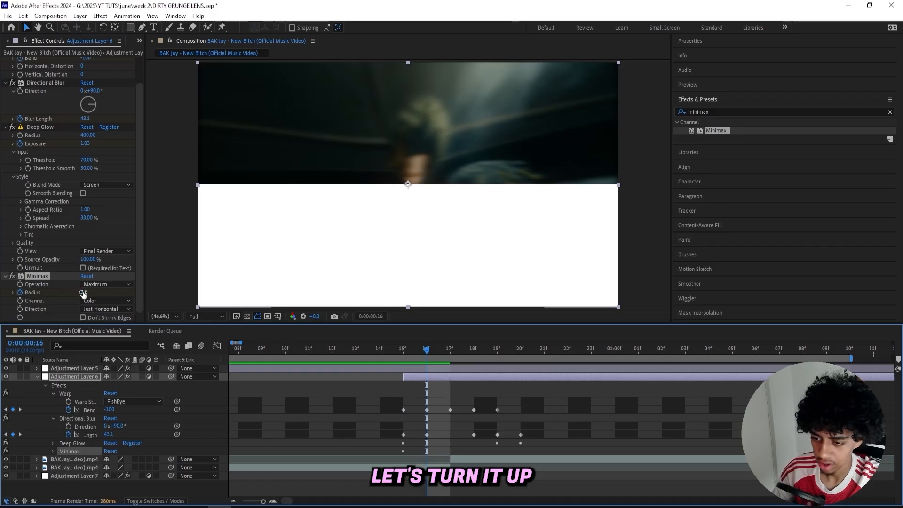
drag(83, 292, 141, 292)
Keyframe Minimax's Radius at 30 on frame 17 and about 76 on frame 18
click(442, 352)
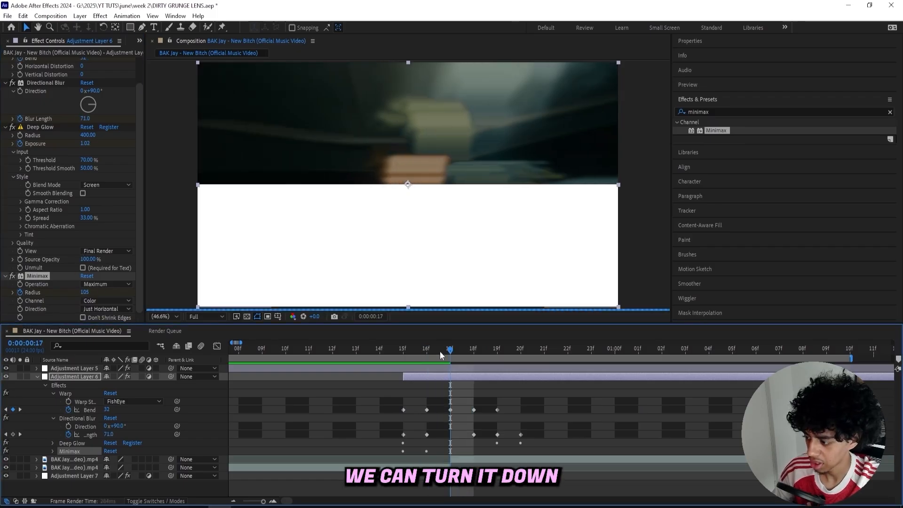
click(87, 292)
text(3)
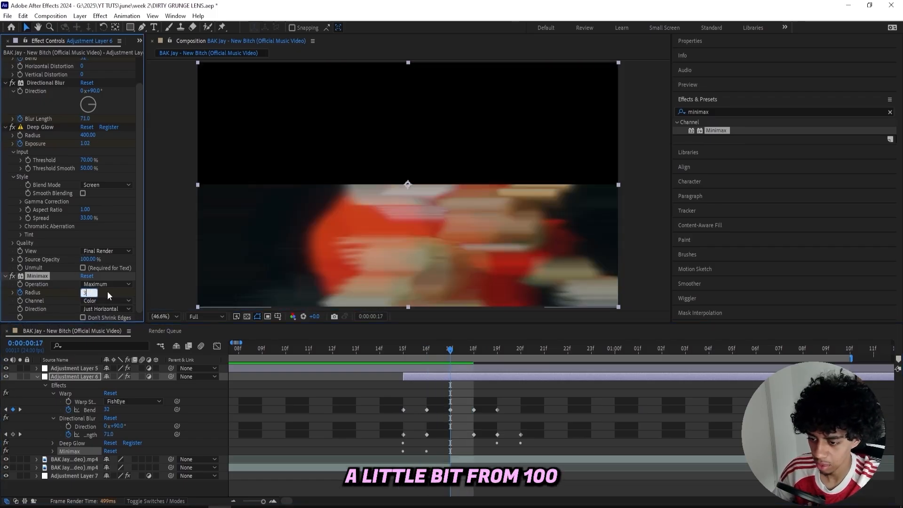
text(0)
key(Return)
click(473, 350)
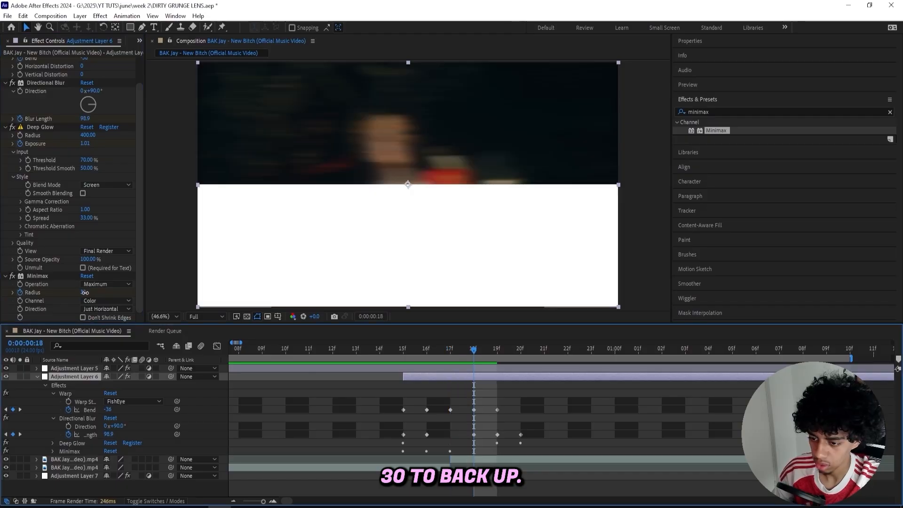
drag(84, 293, 139, 300)
Keyframe Minimax's Radius at 0 on frame 20 and play back the transition
click(497, 349)
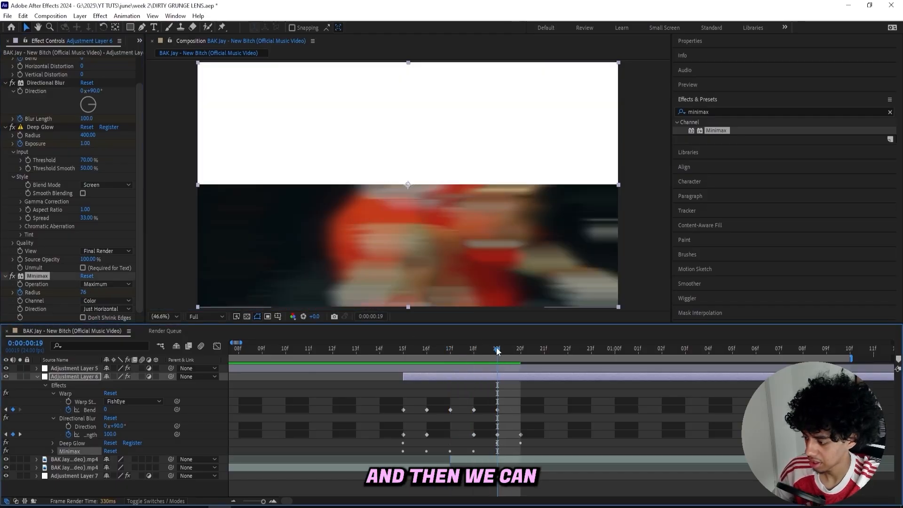
click(520, 349)
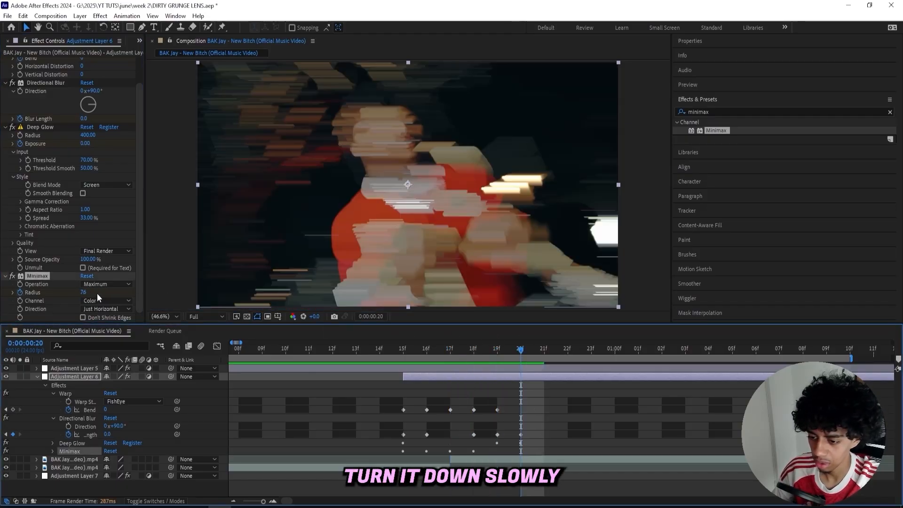
click(89, 293)
text(0)
key(Return)
key(space)
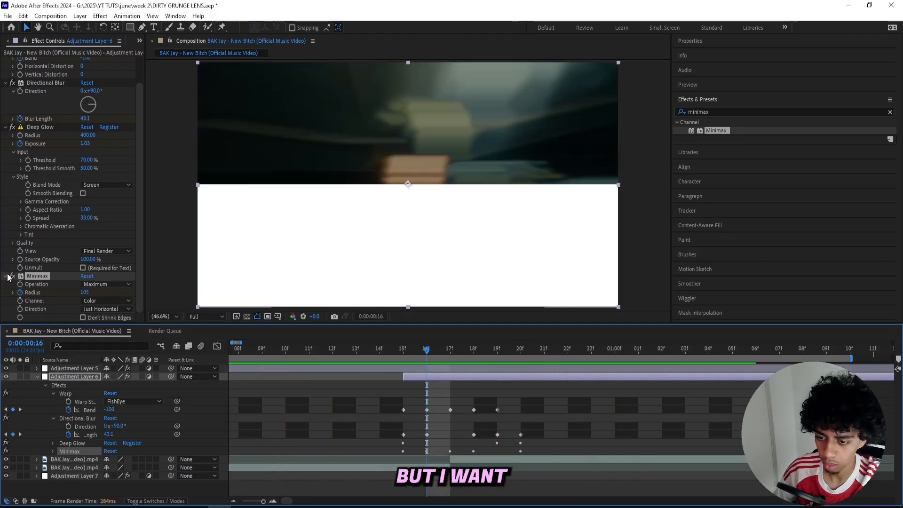
Reorder the adjustment layer's effects to Minimax, Warp, Directional Blur, Deep Glow, and play back the transition
ctrl+click(7, 276)
mouse_move(37, 86)
mouse_down()
mouse_move(35, 60)
mouse_move(40, 70)
mouse_up()
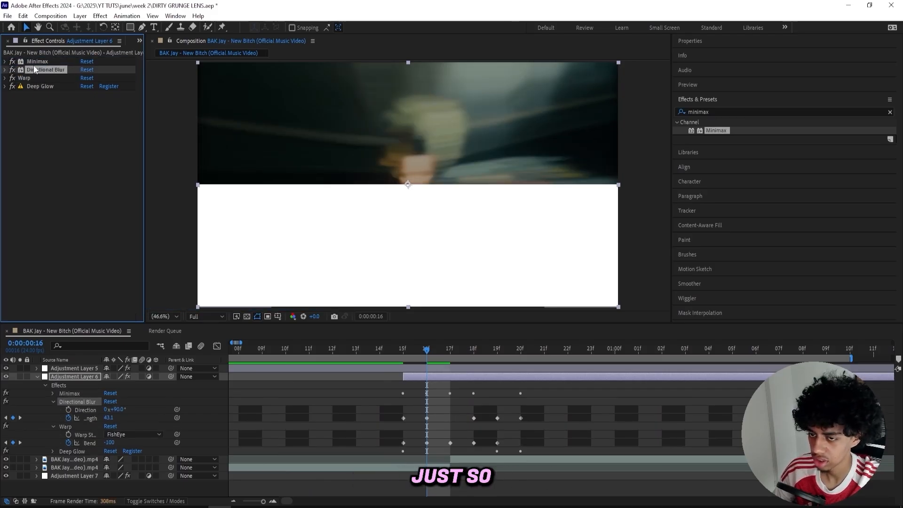
click(383, 405)
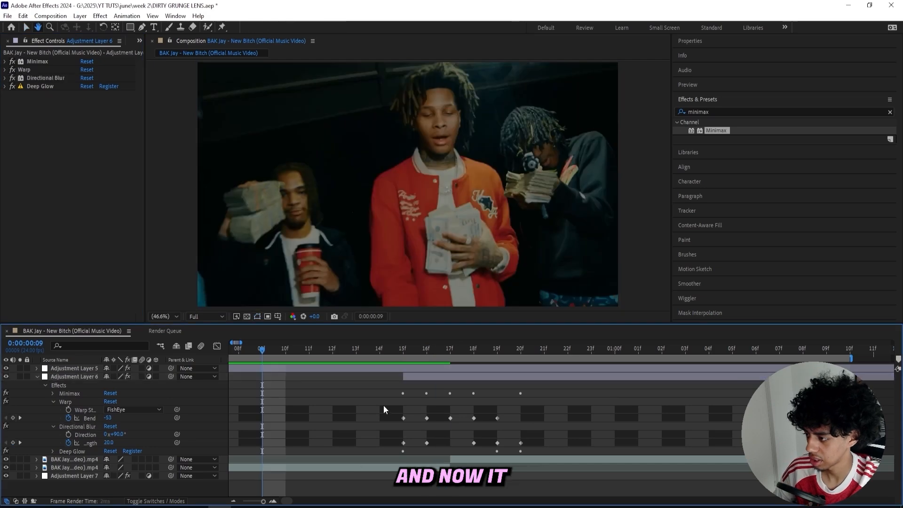
key(space)
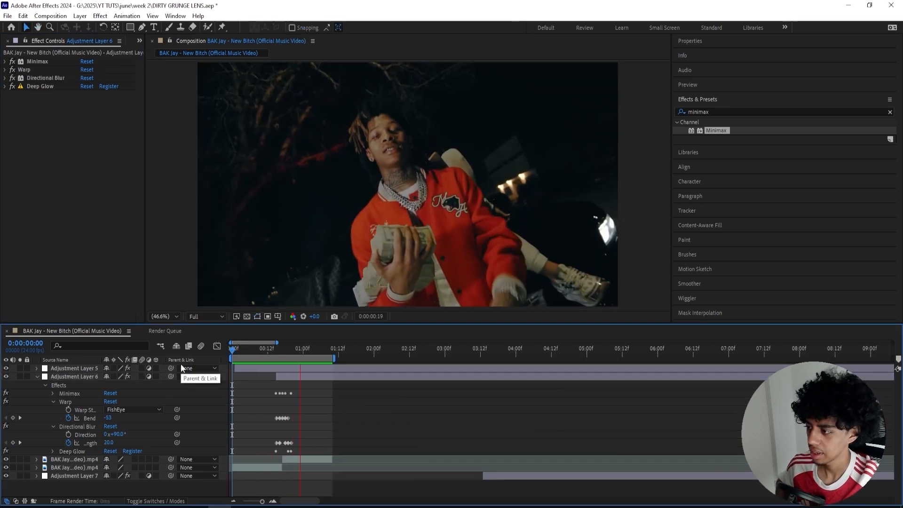